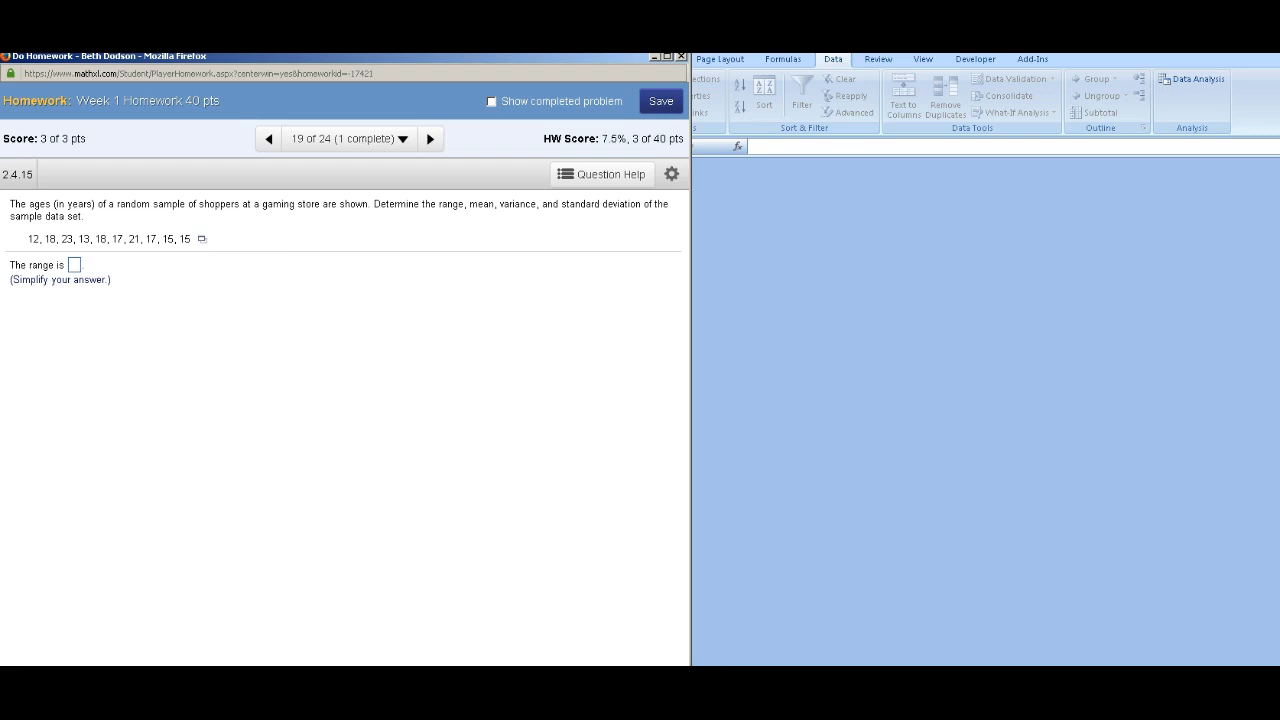
# Step: Open the homework's age data set in Excel from the question's data menu
pyautogui.click(201, 239)
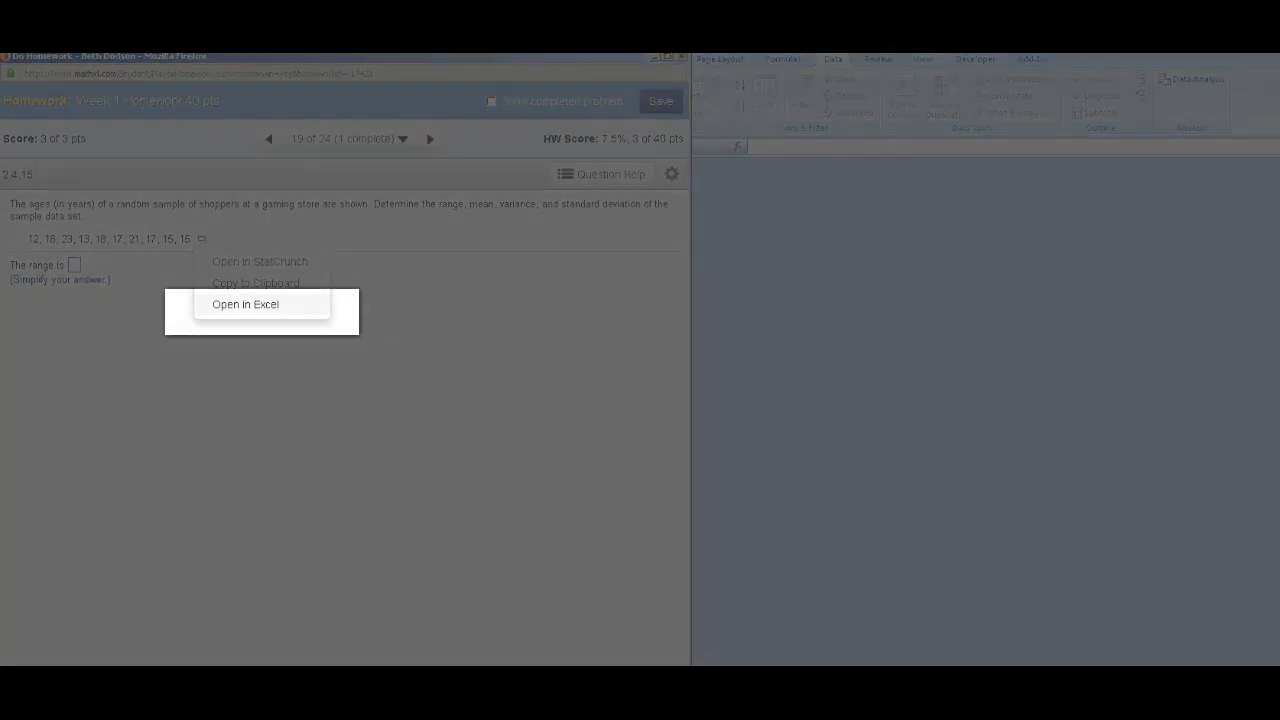
pyautogui.click(245, 304)
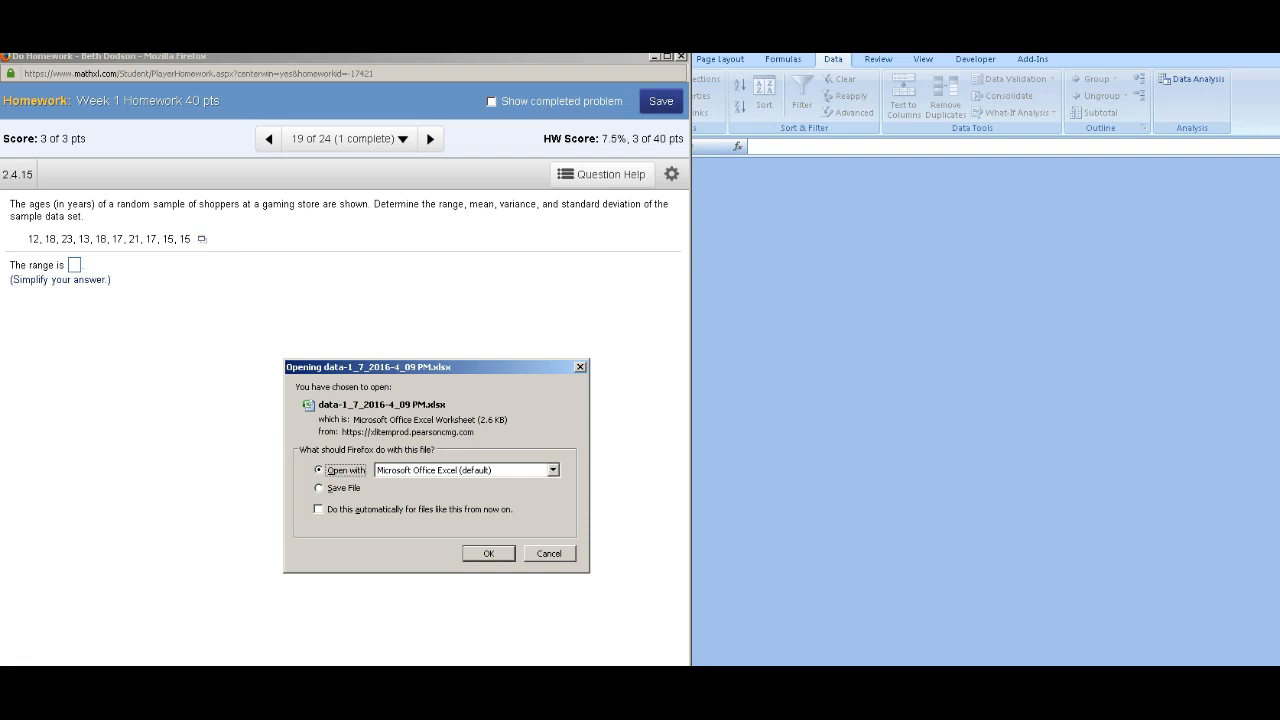
pyautogui.press('Return')
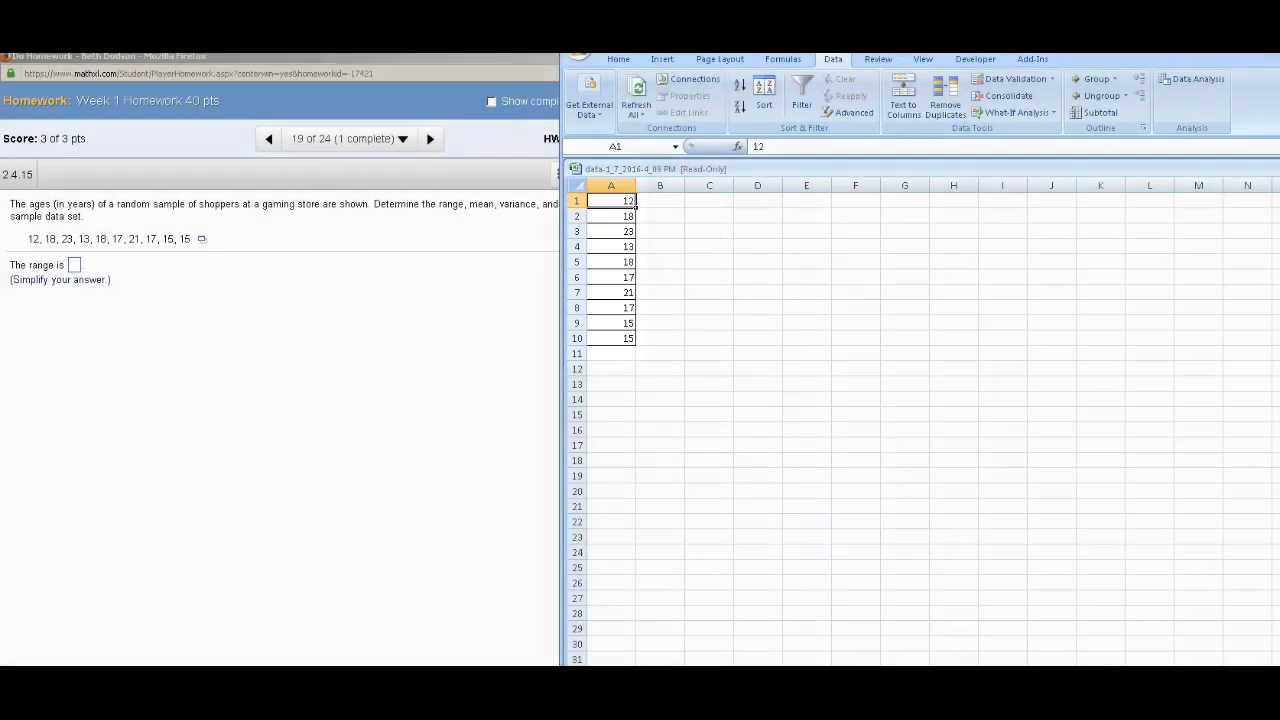
# Step: Open the Data Analysis tools and choose Descriptive Statistics
pyautogui.click(618, 60)
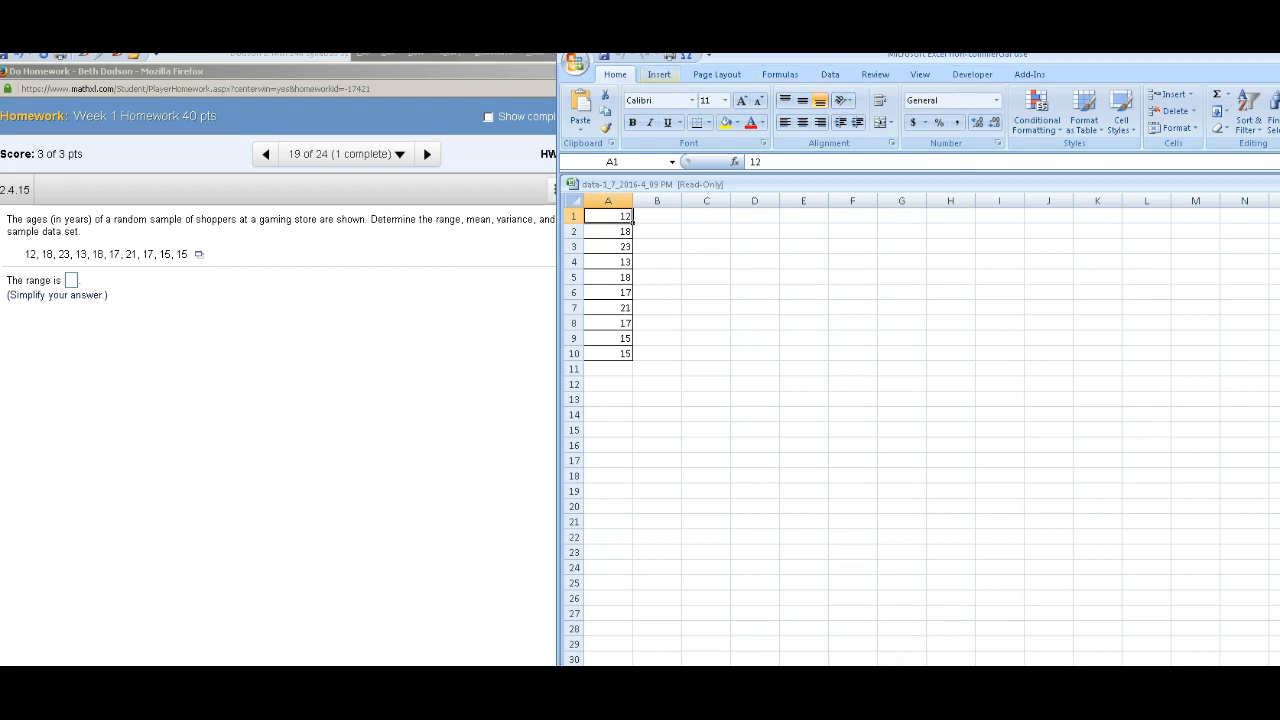
pyautogui.click(830, 74)
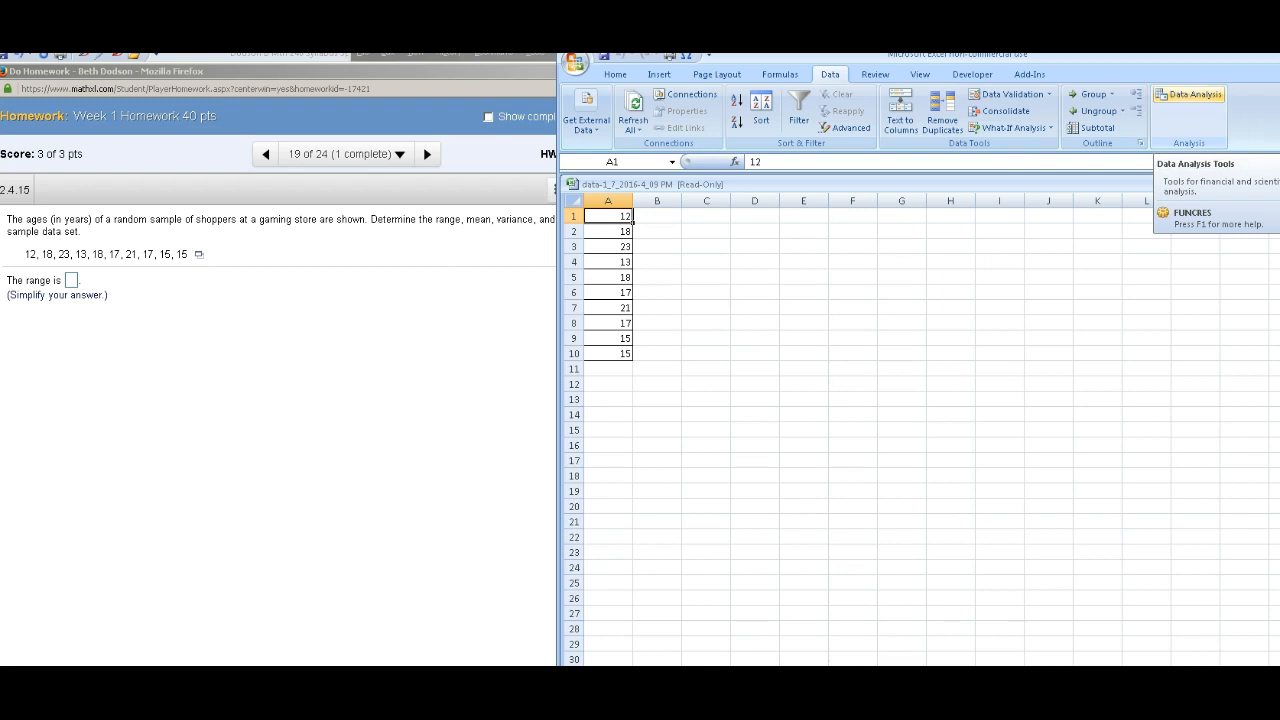
pyautogui.click(1189, 95)
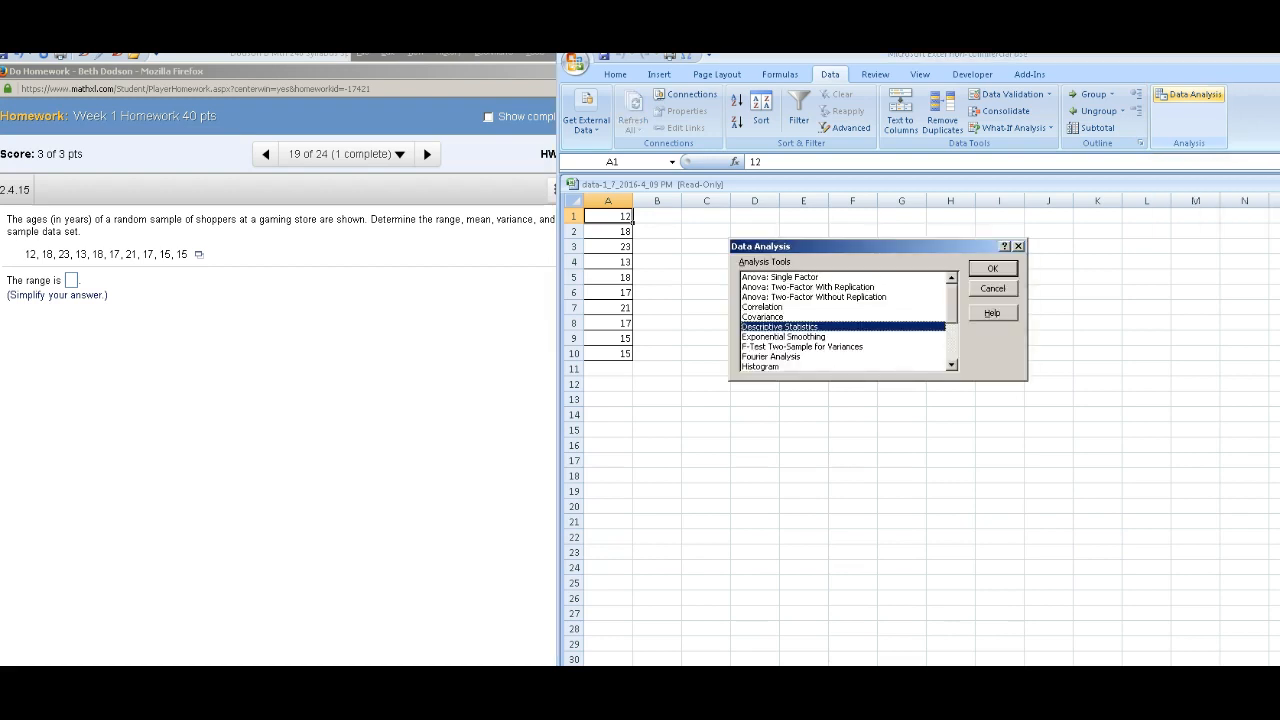
pyautogui.scroll(-3, 842, 322)
pyautogui.scroll(3, 842, 322)
pyautogui.press('Up')
pyautogui.press('Up')
pyautogui.press('Up')
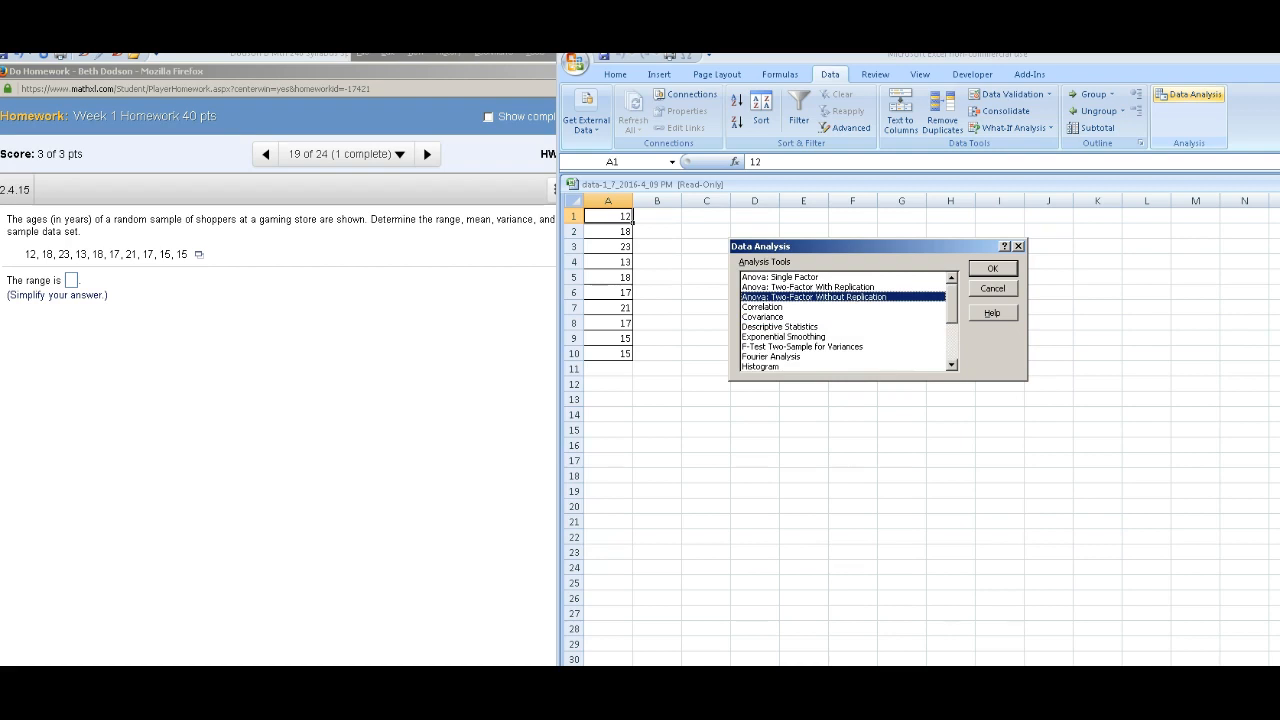
pyautogui.click(780, 327)
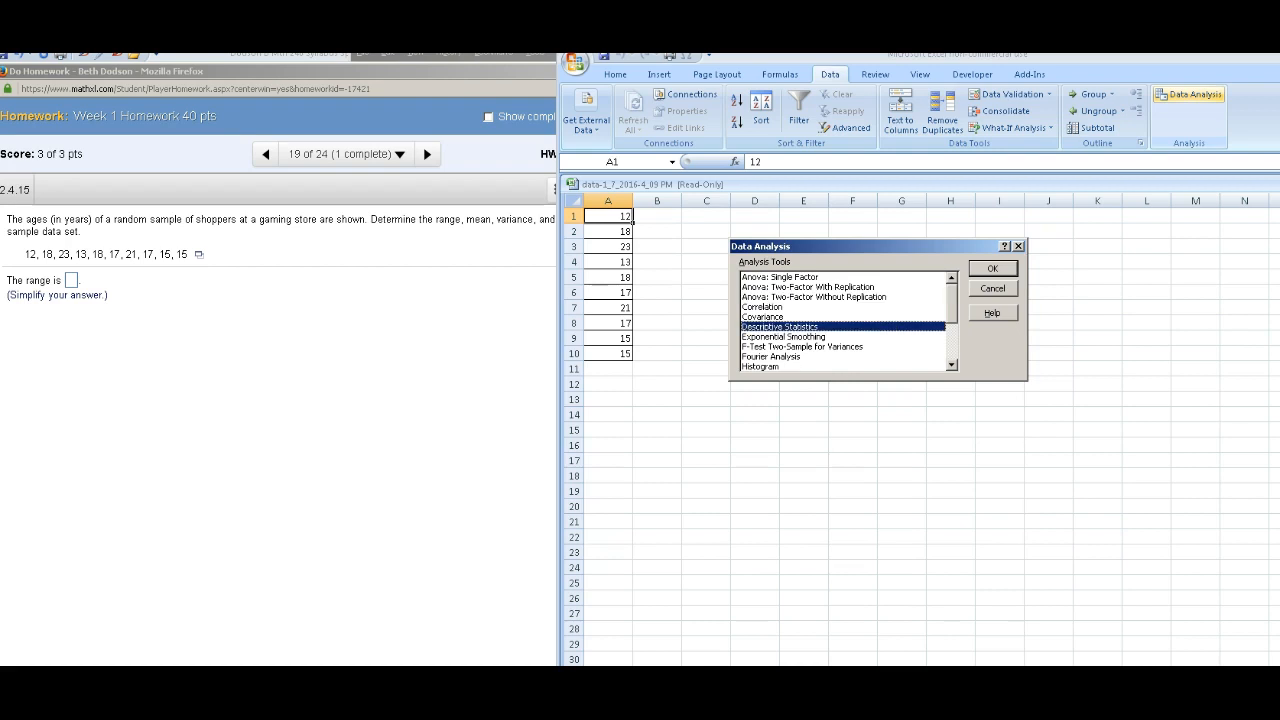
pyautogui.press('Return')
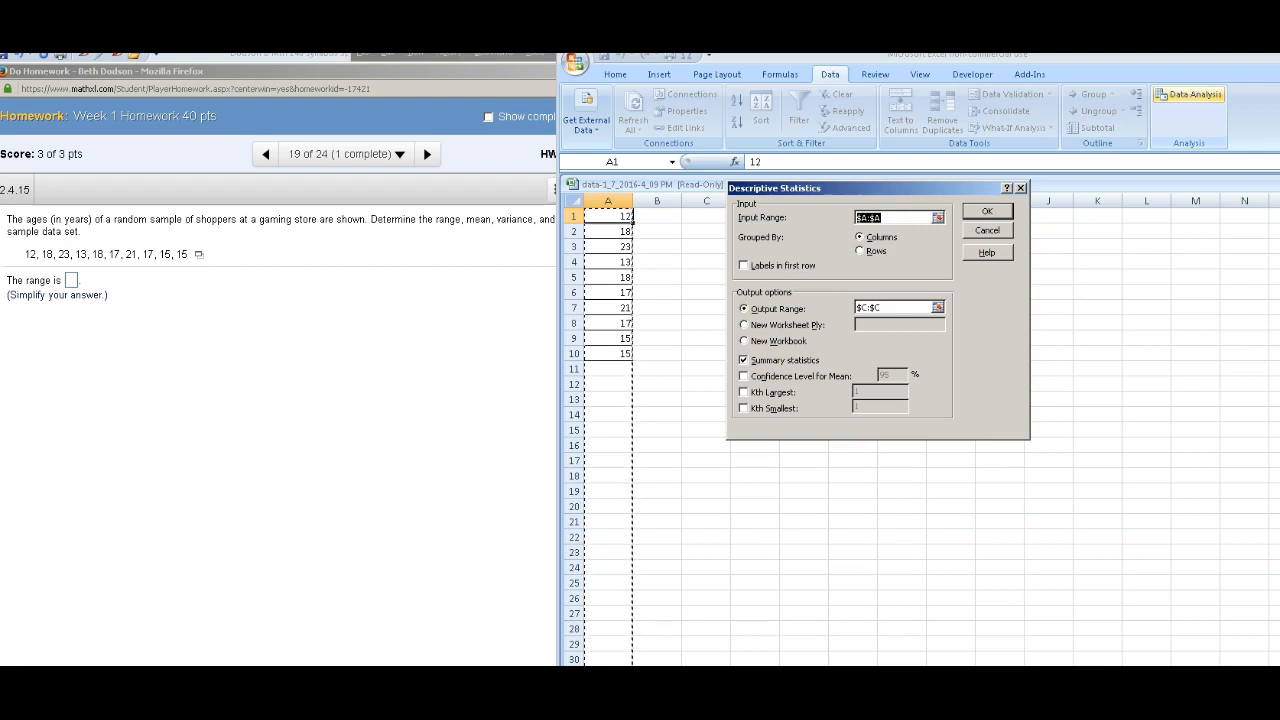
# Step: Clear the Descriptive Statistics range fields and set the input range to column A
pyautogui.click(884, 217)
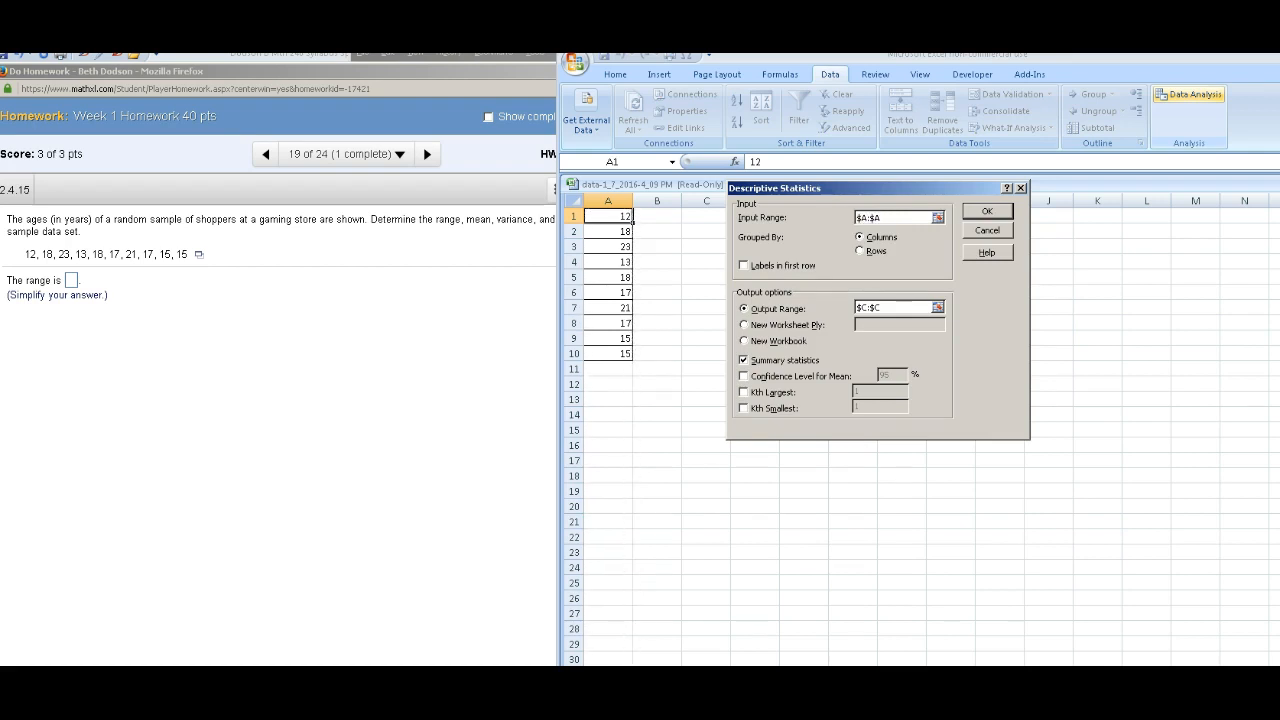
pyautogui.press('BackSpace')
pyautogui.press('BackSpace')
pyautogui.press('BackSpace')
pyautogui.press('BackSpace')
pyautogui.press('BackSpace')
pyautogui.doubleClick(870, 308)
pyautogui.press('BackSpace')
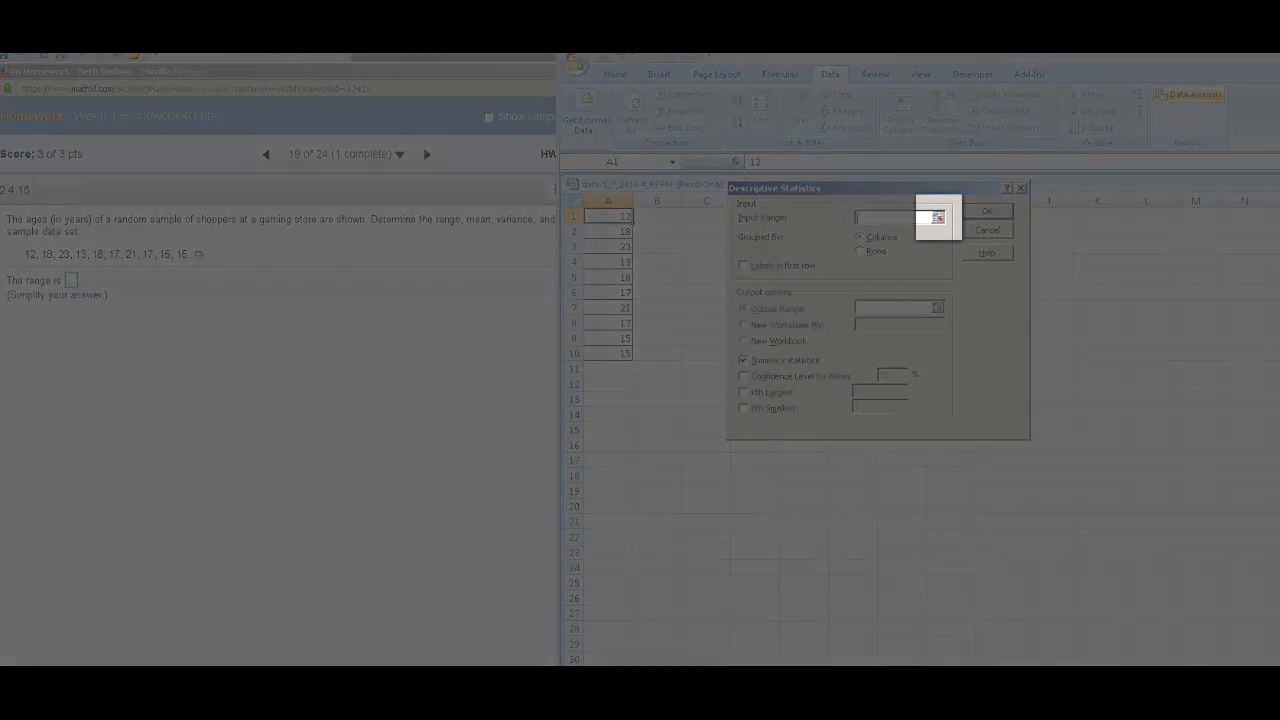
pyautogui.click(937, 217)
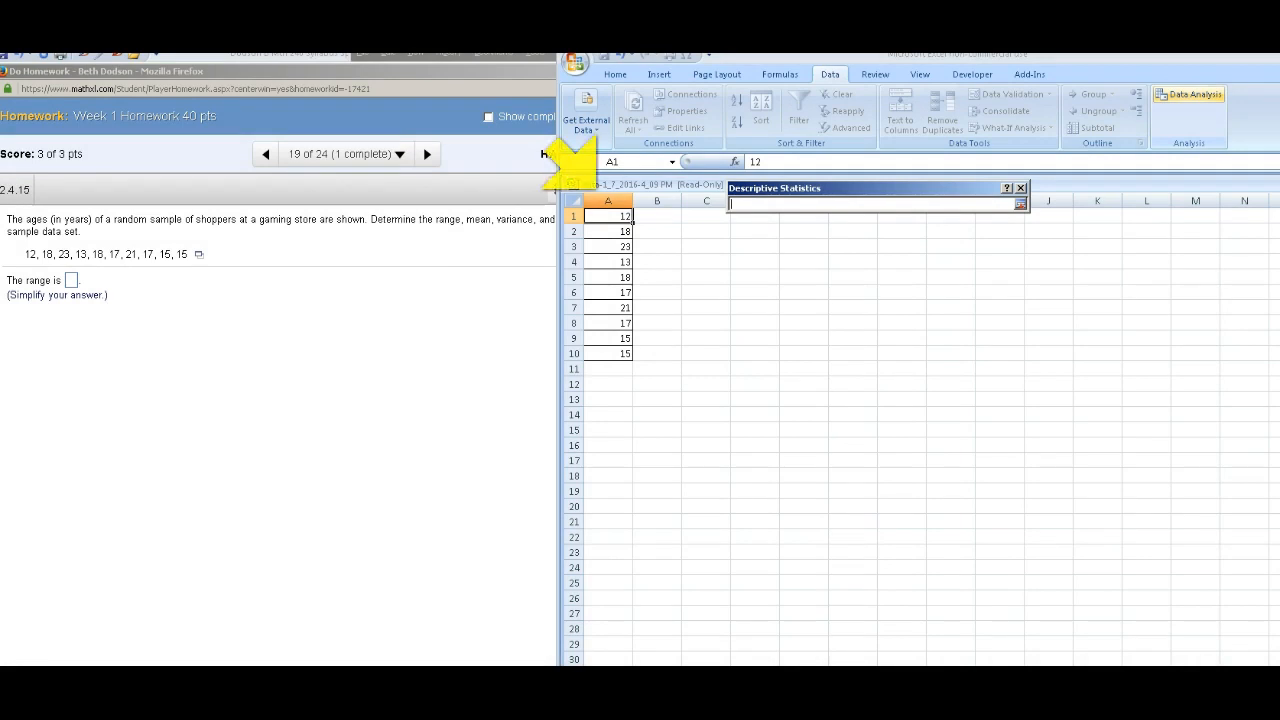
pyautogui.click(608, 201)
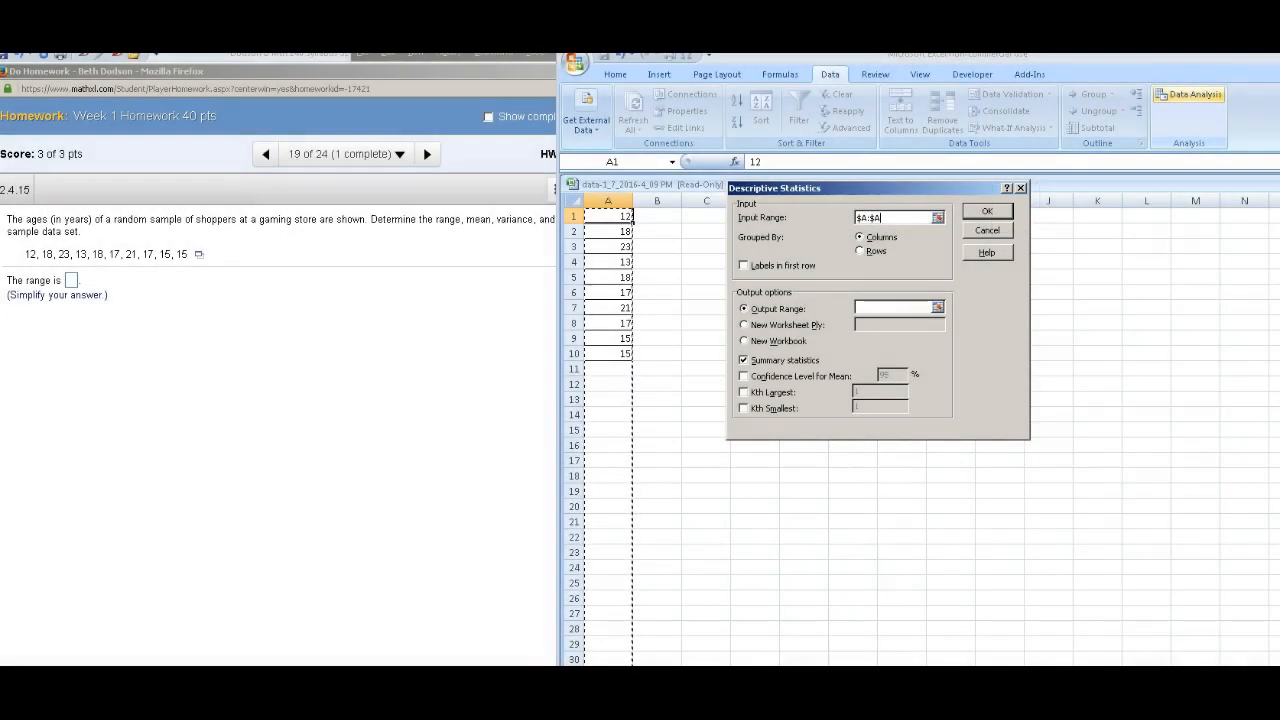
pyautogui.moveTo(868, 188); pyautogui.dragTo(1046, 216)
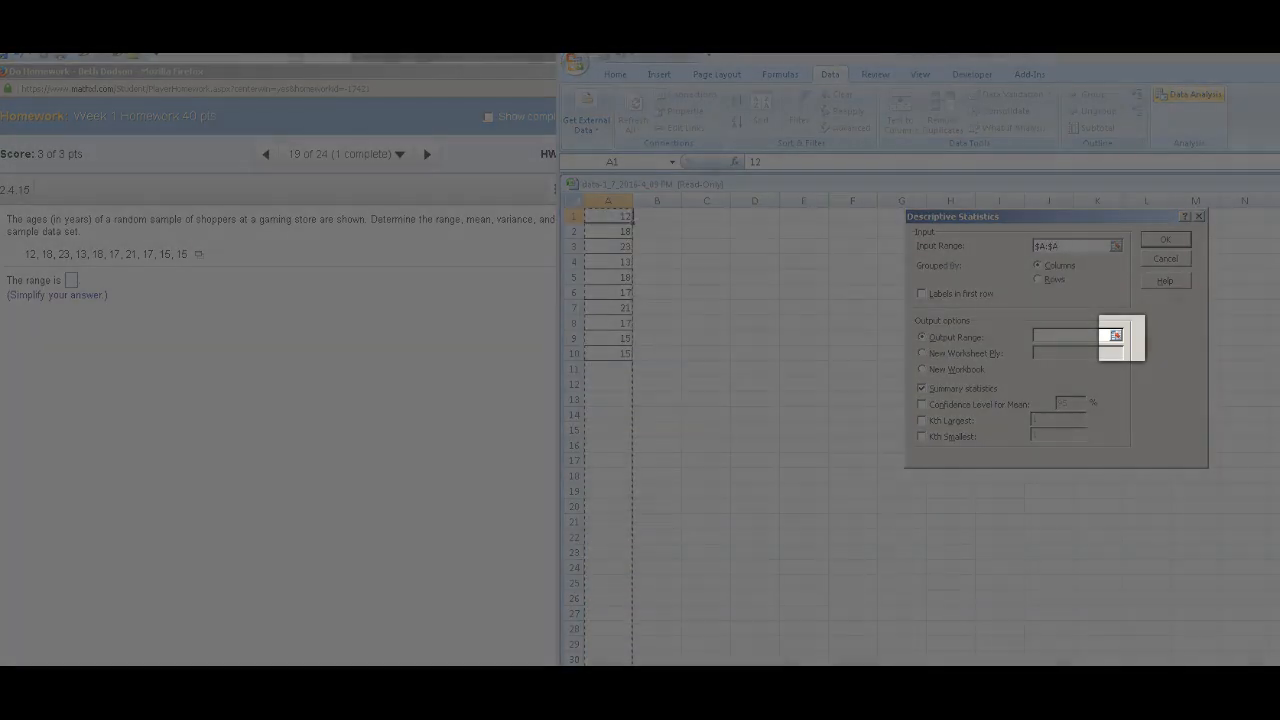
# Step: Set the output range to column D with summary statistics and run Descriptive Statistics
pyautogui.click(1116, 335)
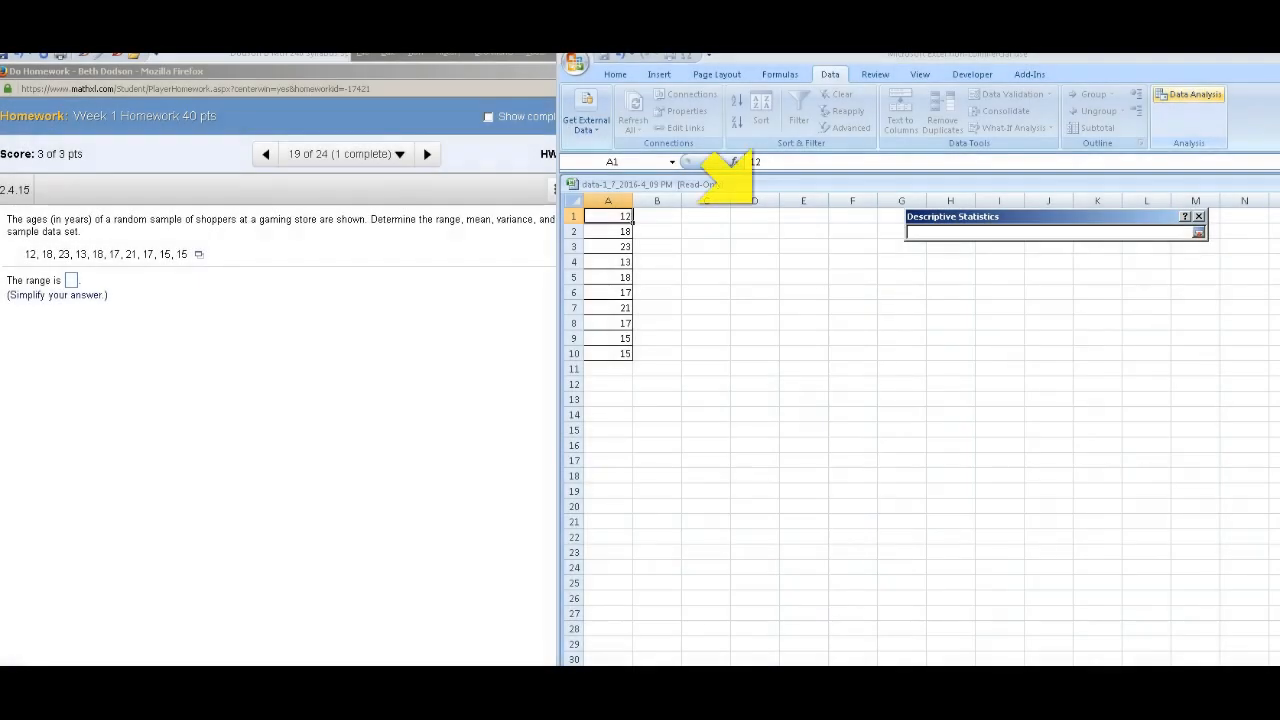
pyautogui.click(754, 201)
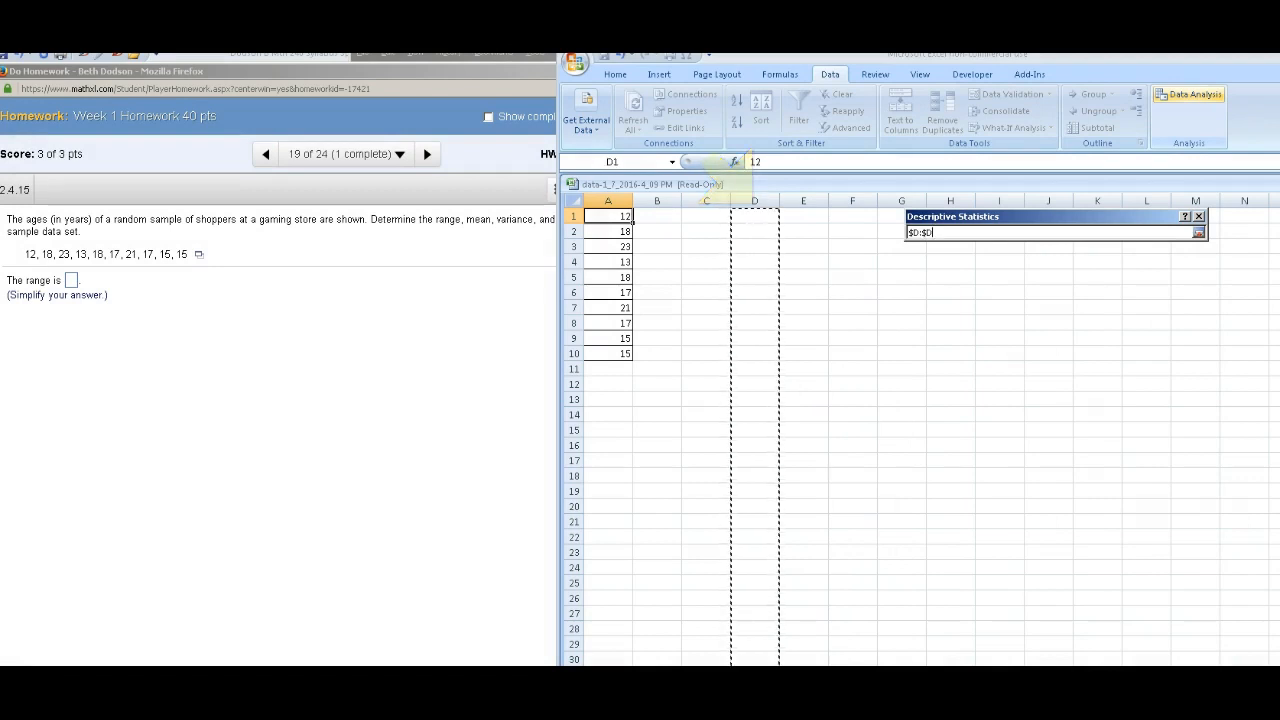
pyautogui.click(1199, 232)
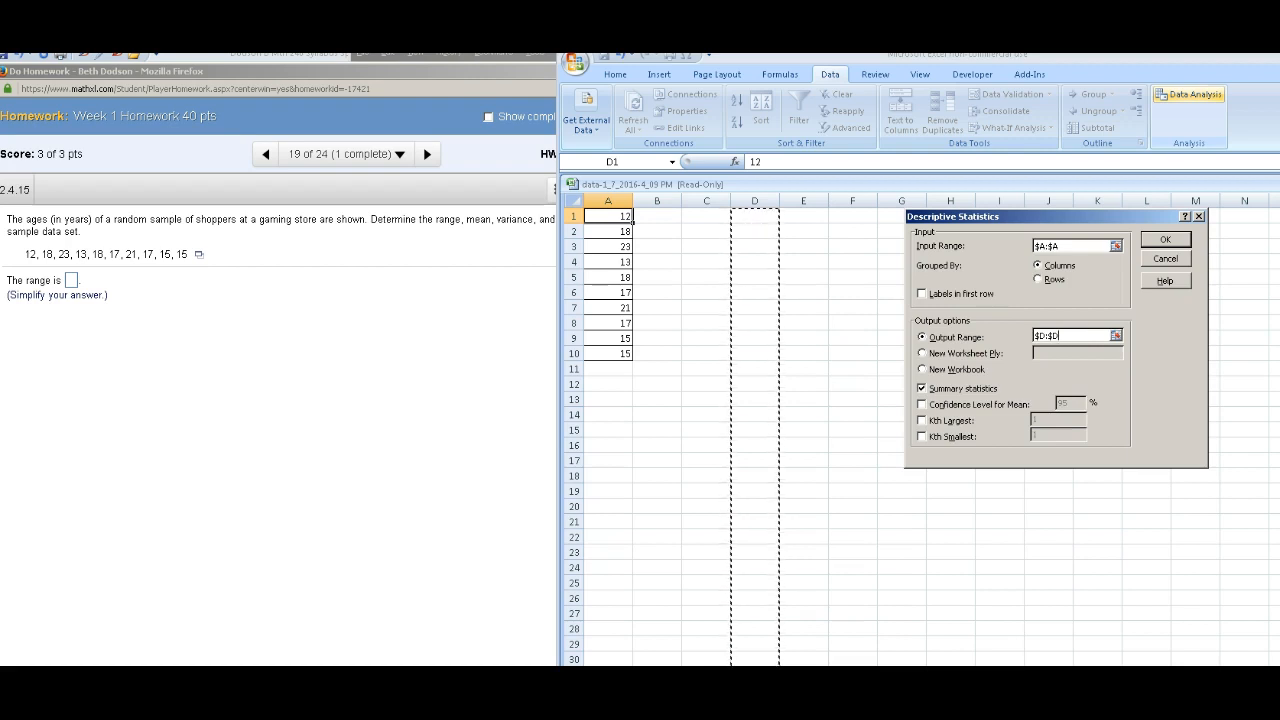
pyautogui.click(922, 388)
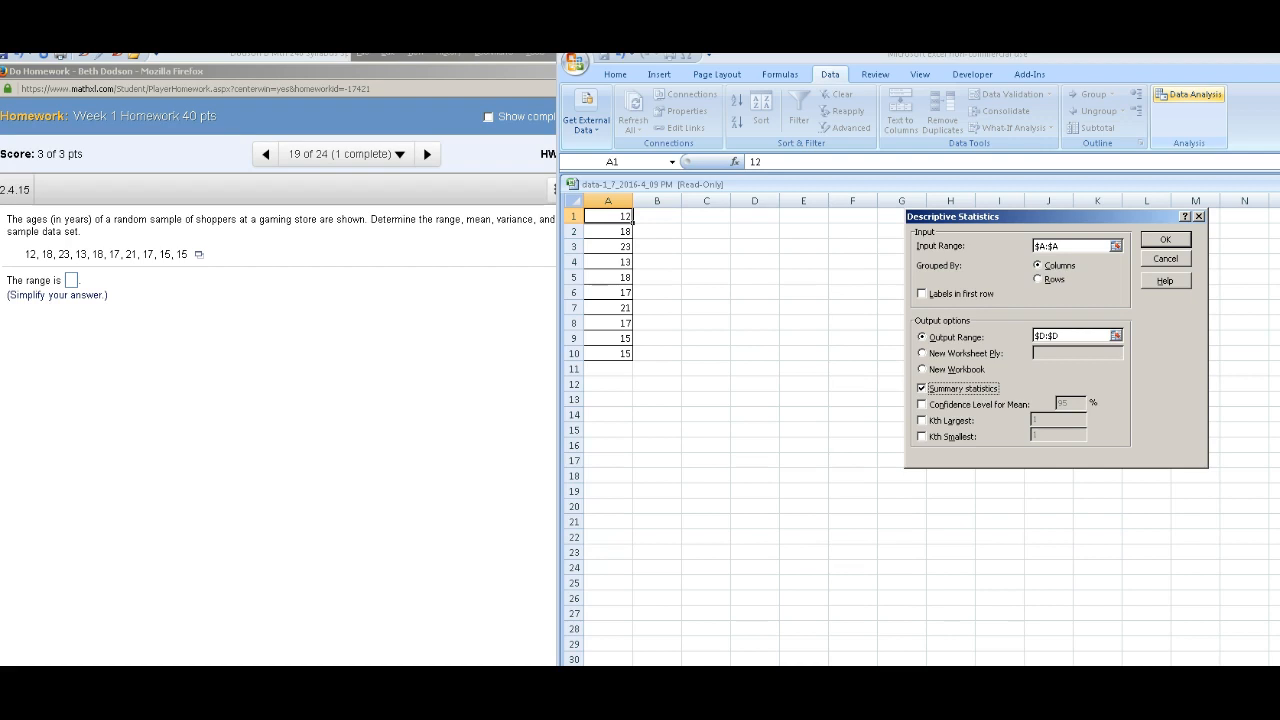
pyautogui.press('Return')
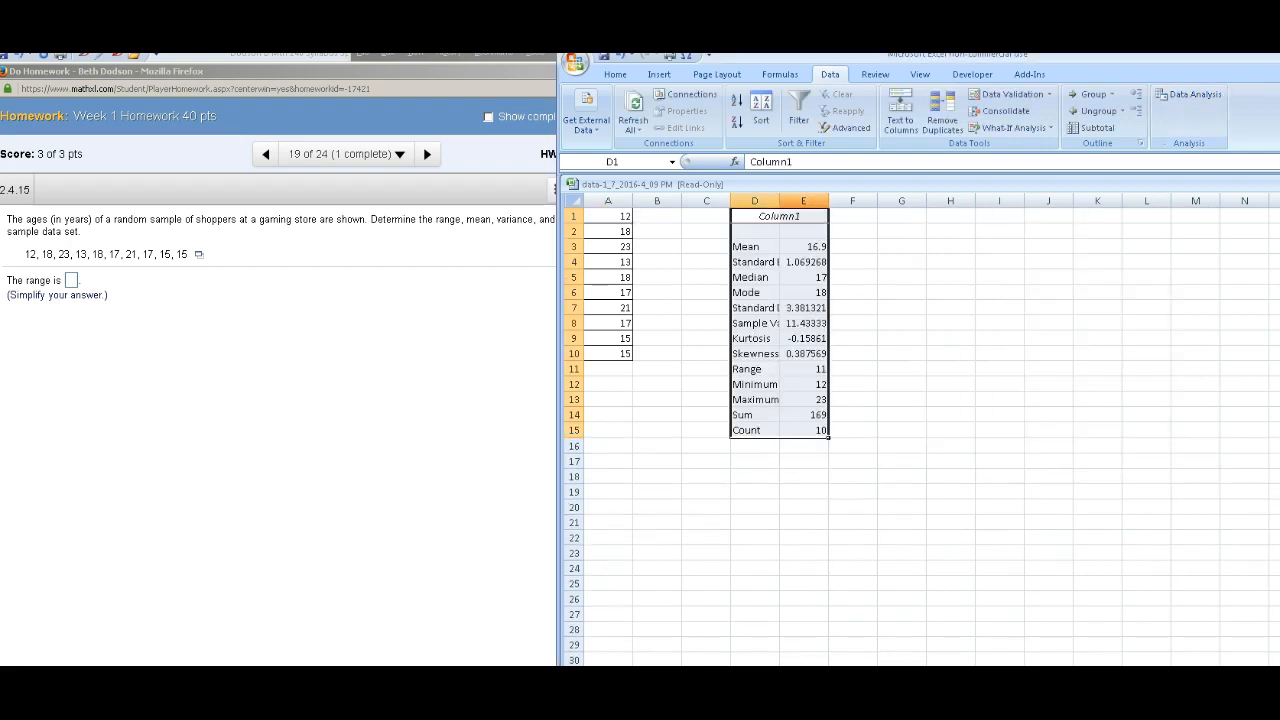
# Step: Widen columns D and E so the statistic labels and values are fully readable
pyautogui.moveTo(779, 201); pyautogui.dragTo(944, 201)
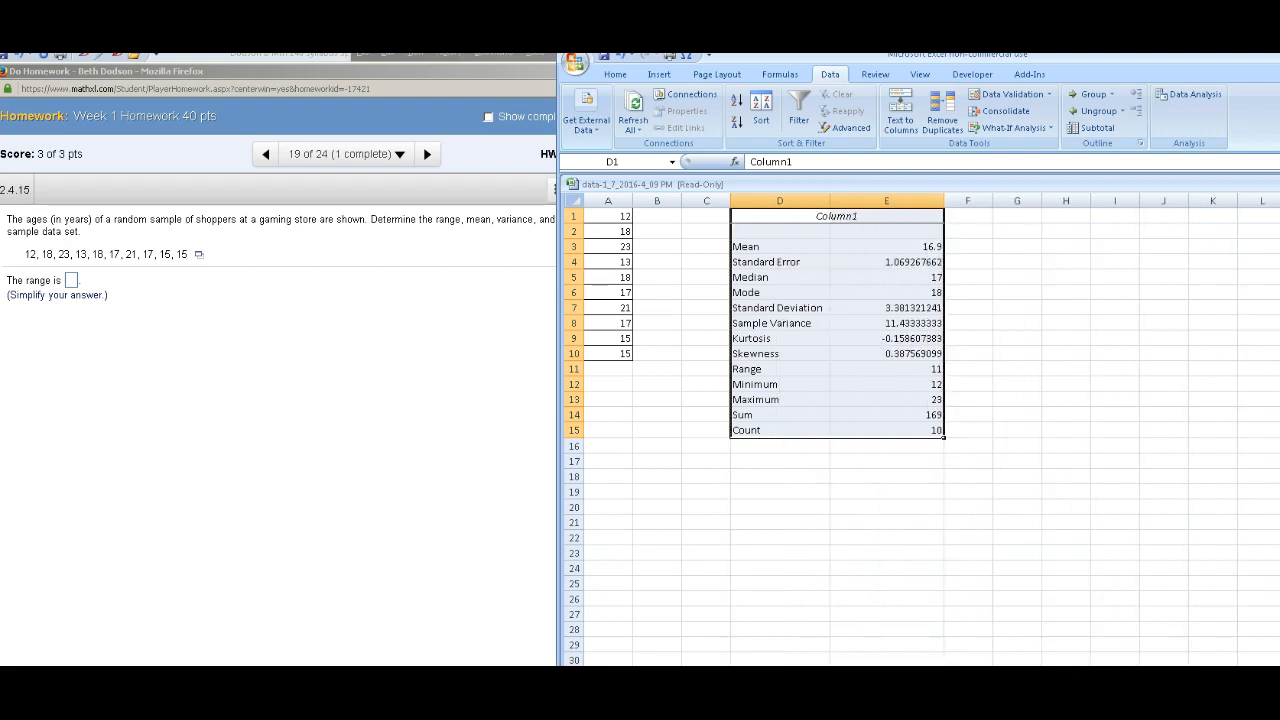
pyautogui.moveTo(830, 201); pyautogui.dragTo(841, 201)
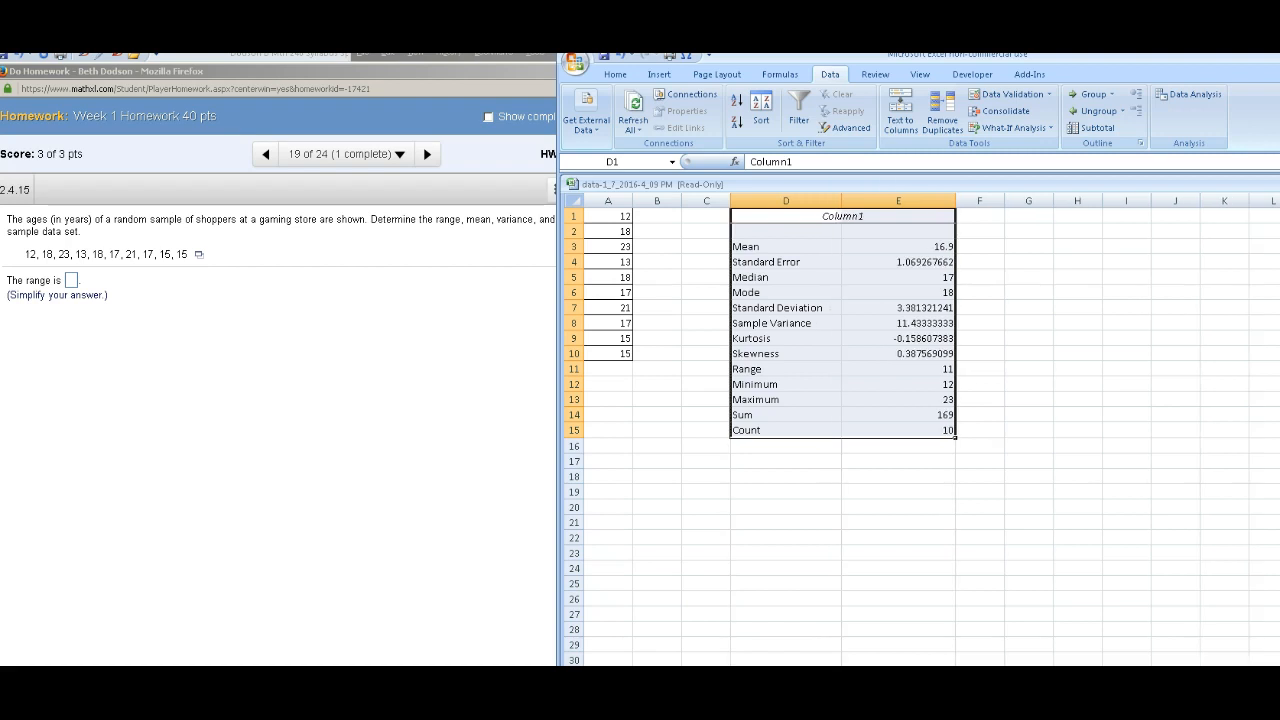
# Step: Enter 11 as the range in the homework answer box, submit it, and dismiss the feedback
pyautogui.click(71, 281)
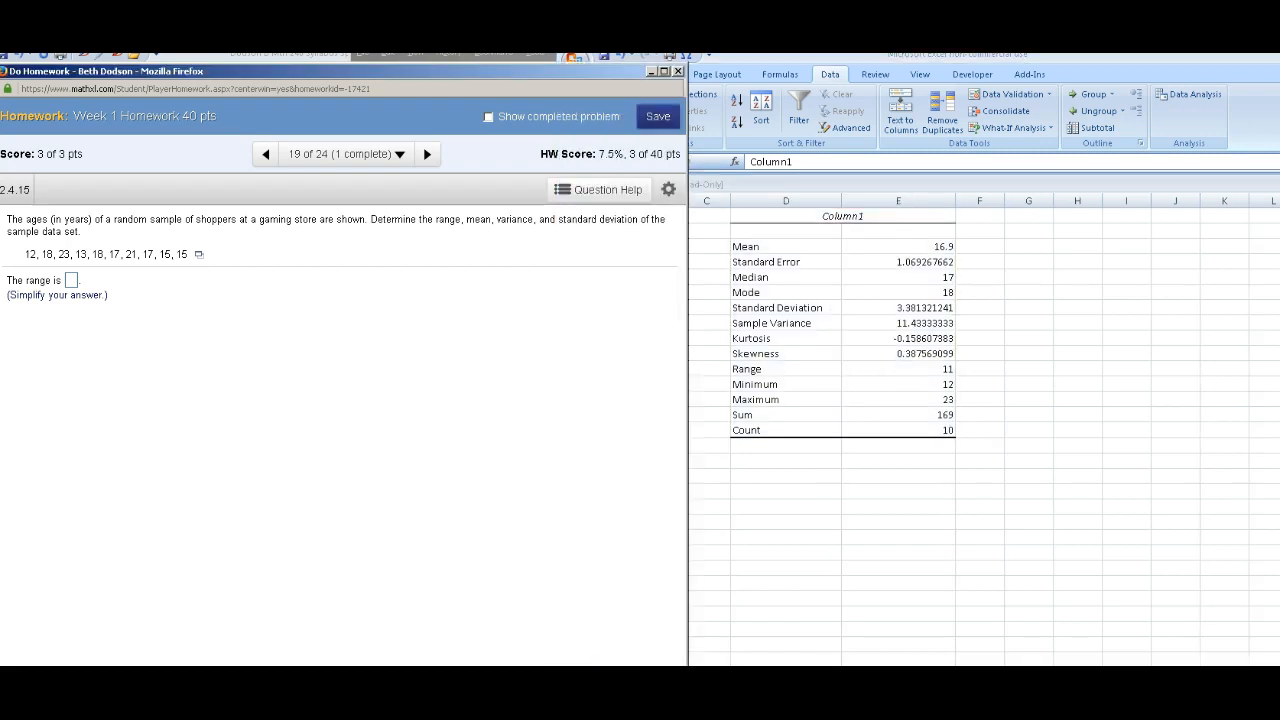
pyautogui.click(71, 281)
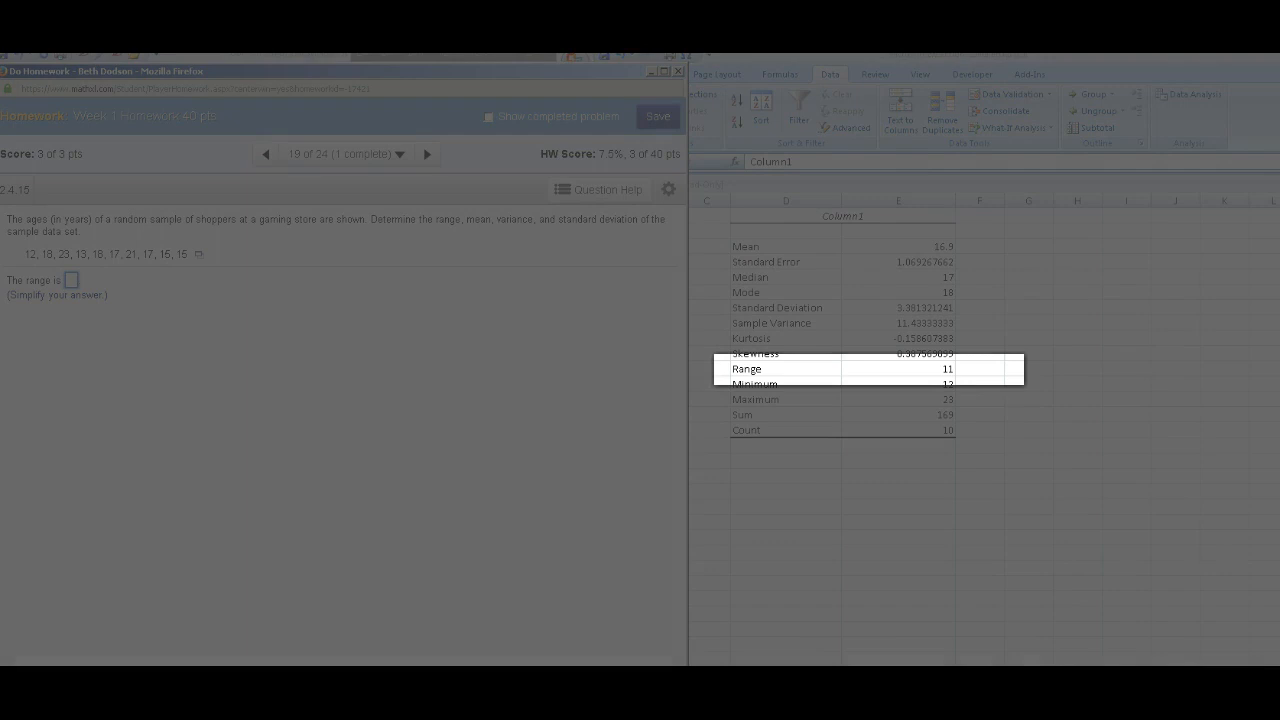
pyautogui.write('11')
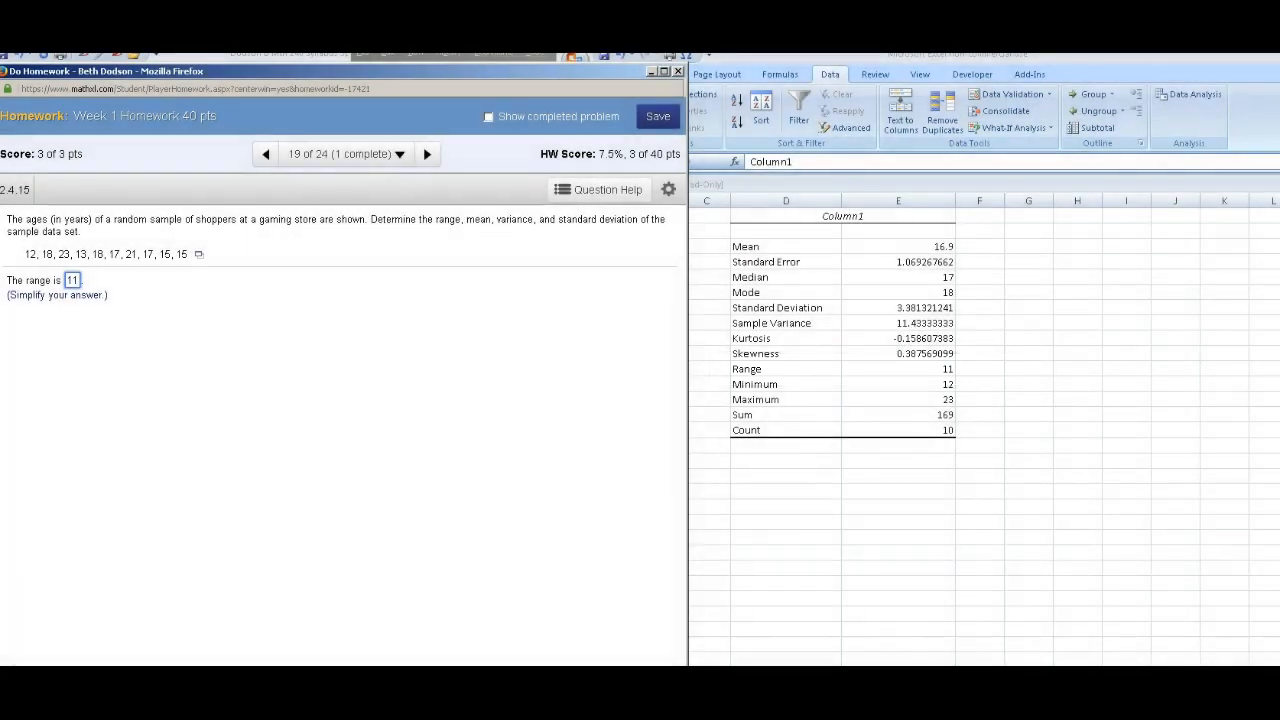
pyautogui.press('Return')
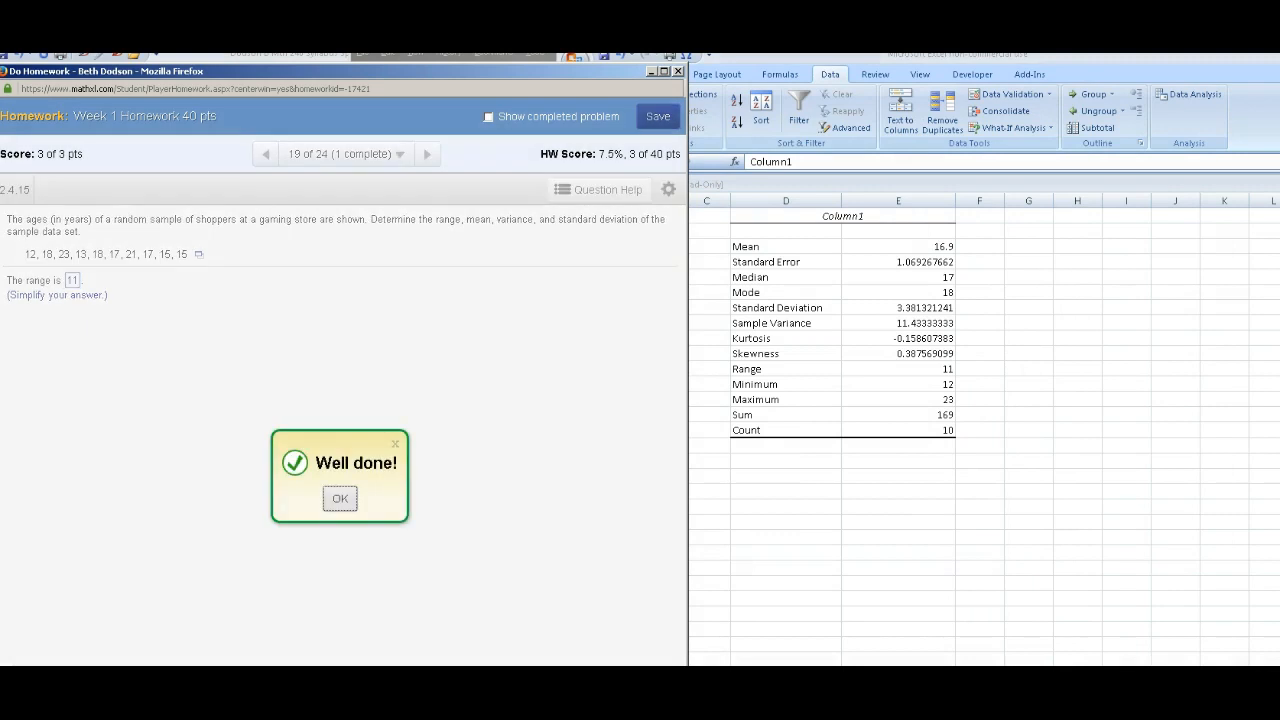
pyautogui.press('Return')
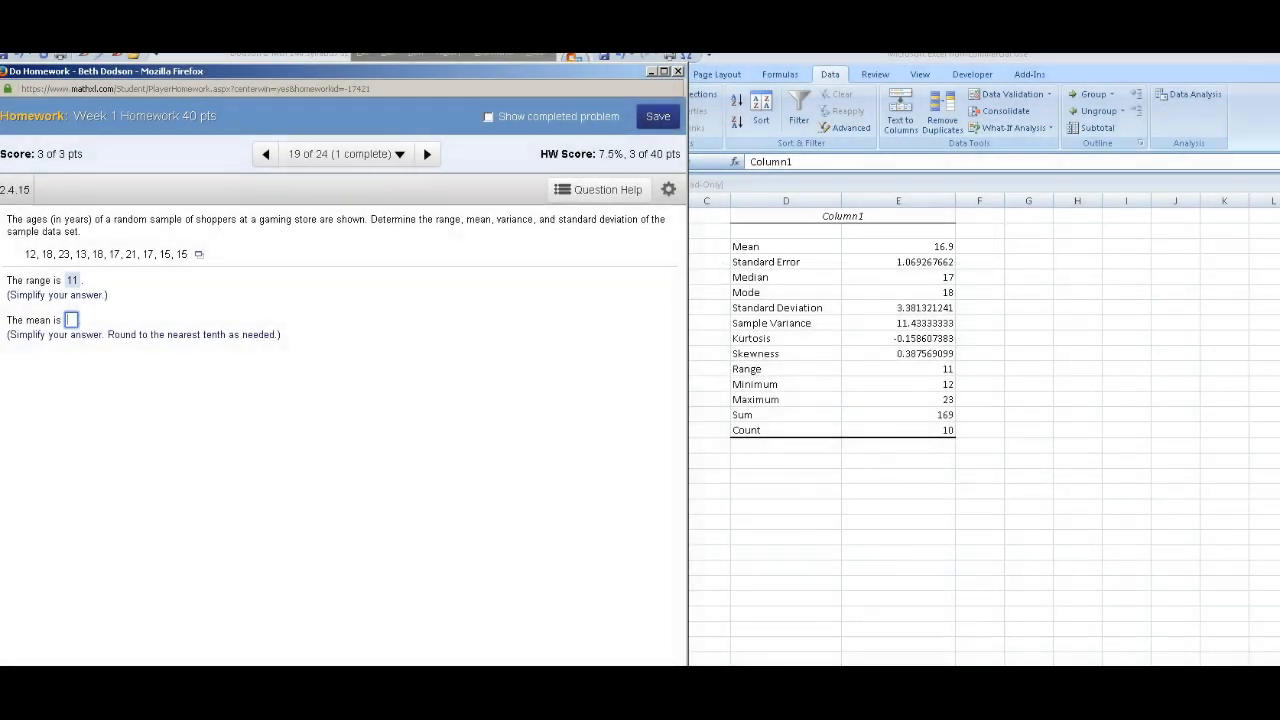
# Step: Enter 16.9 as the mean, submit it, and dismiss the feedback
pyautogui.write('16.9')
pyautogui.press('Return')
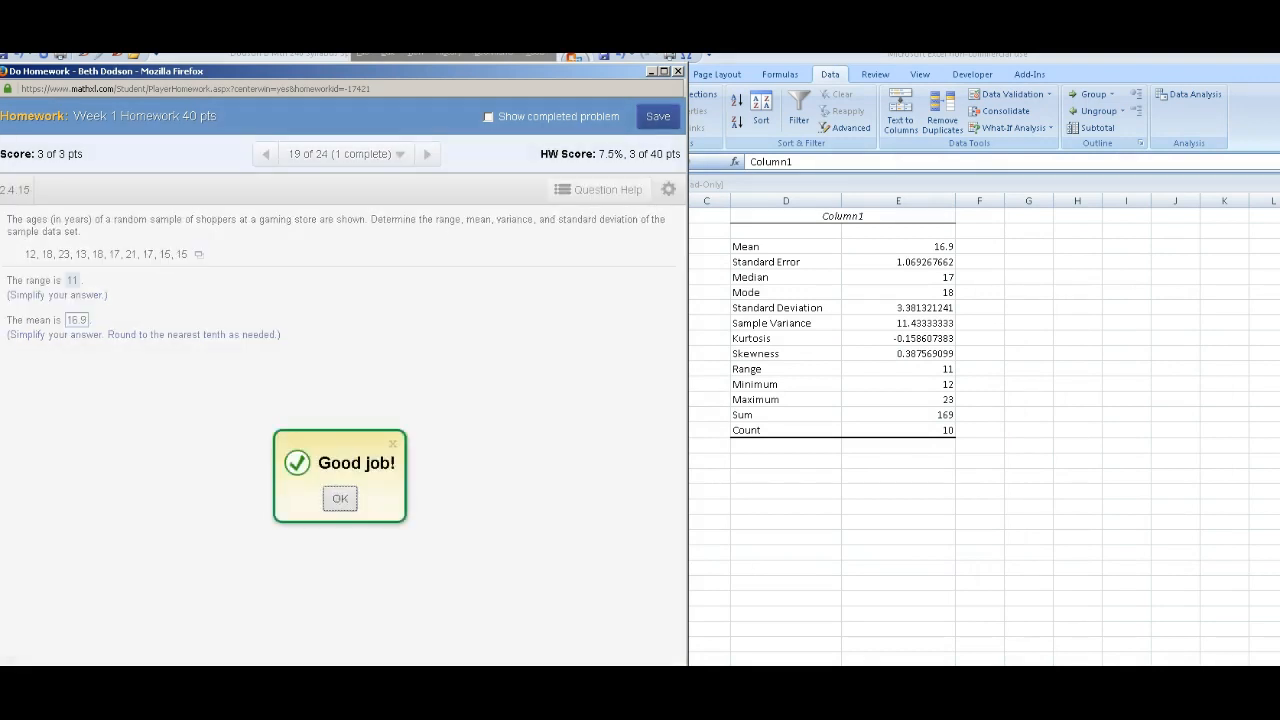
pyautogui.press('Return')
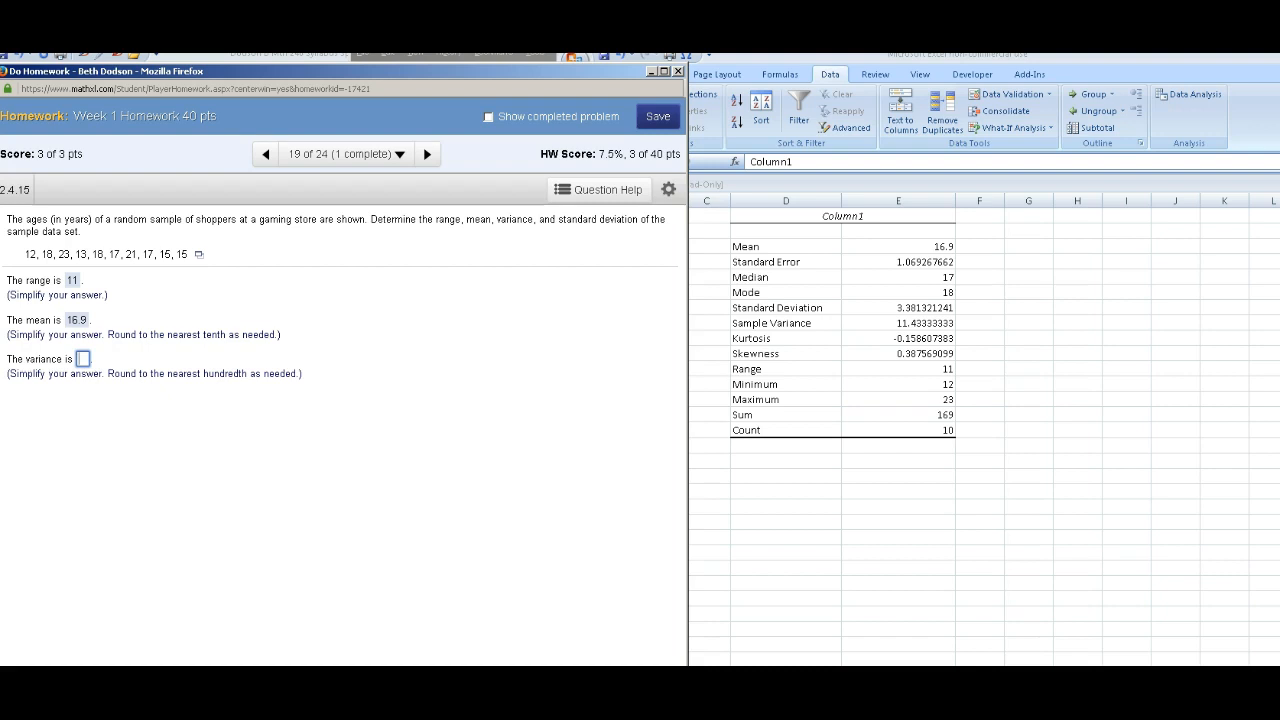
# Step: Enter 11.43 as the variance, submit it, and dismiss the feedback
pyautogui.write('11.43')
pyautogui.press('Return')
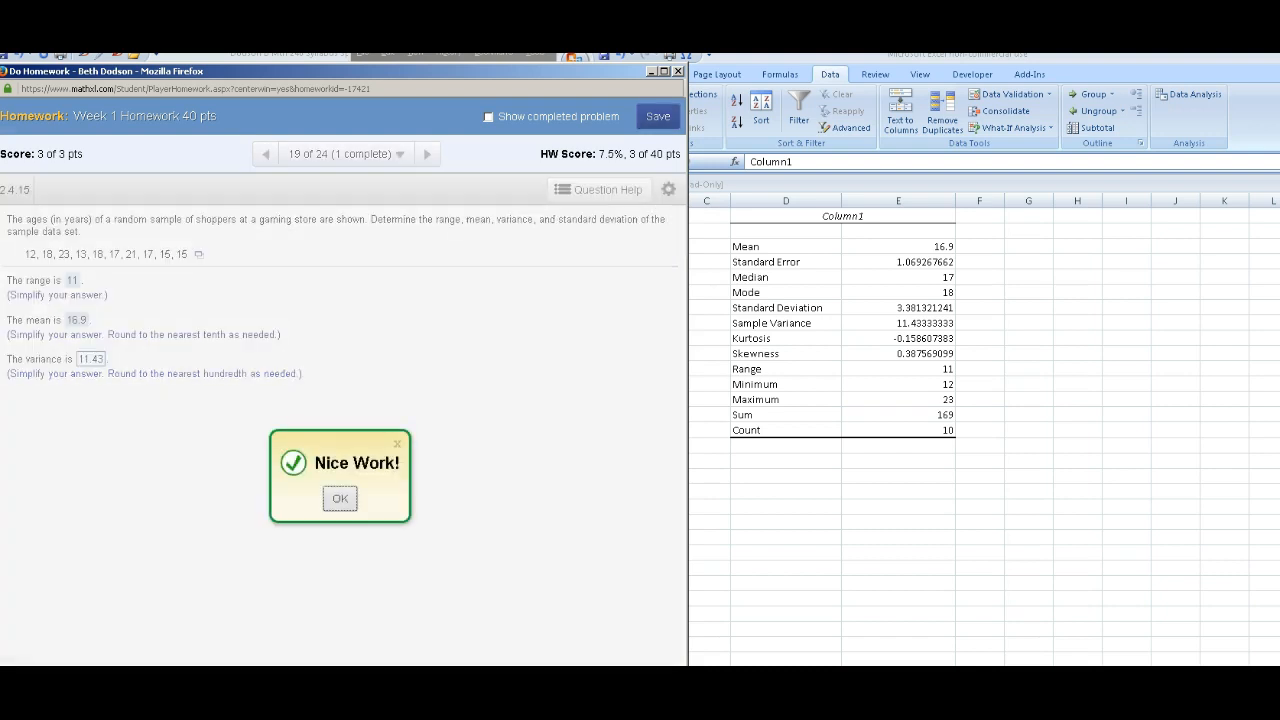
pyautogui.press('Return')
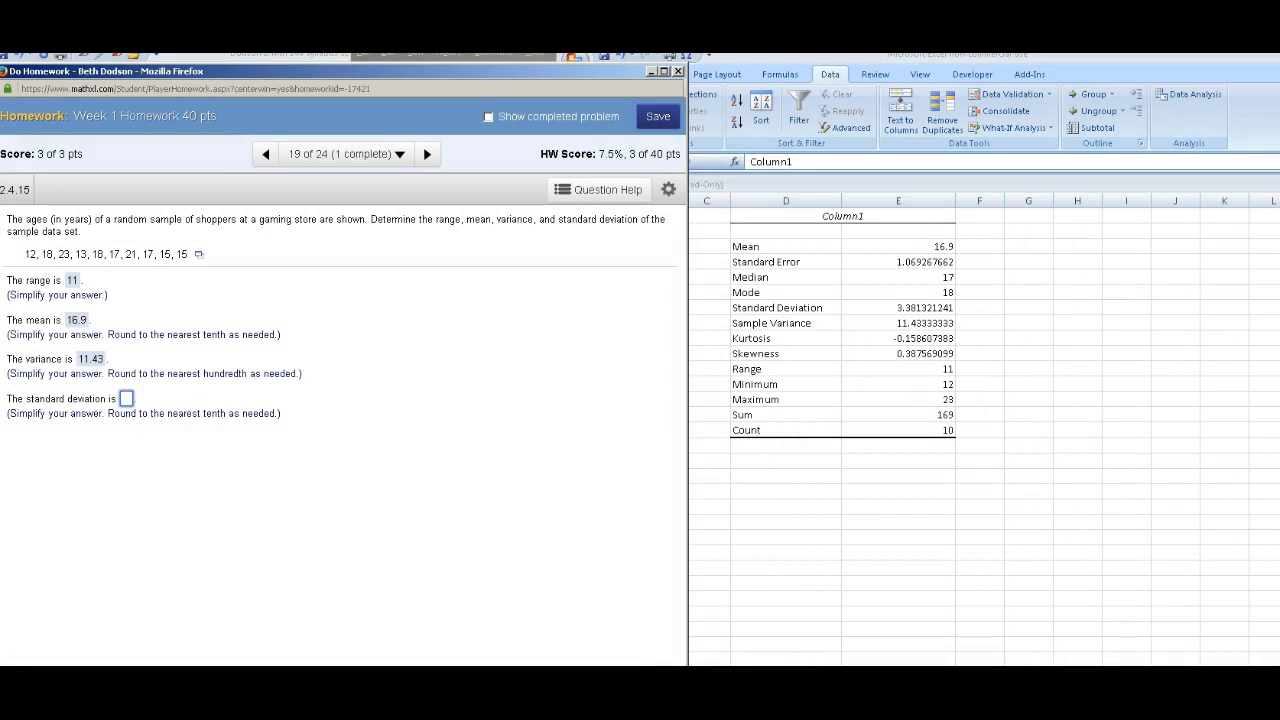
# Step: Enter 3.4 as the standard deviation, submit it, and continue to the next question
pyautogui.write('3.4')
pyautogui.press('Return')
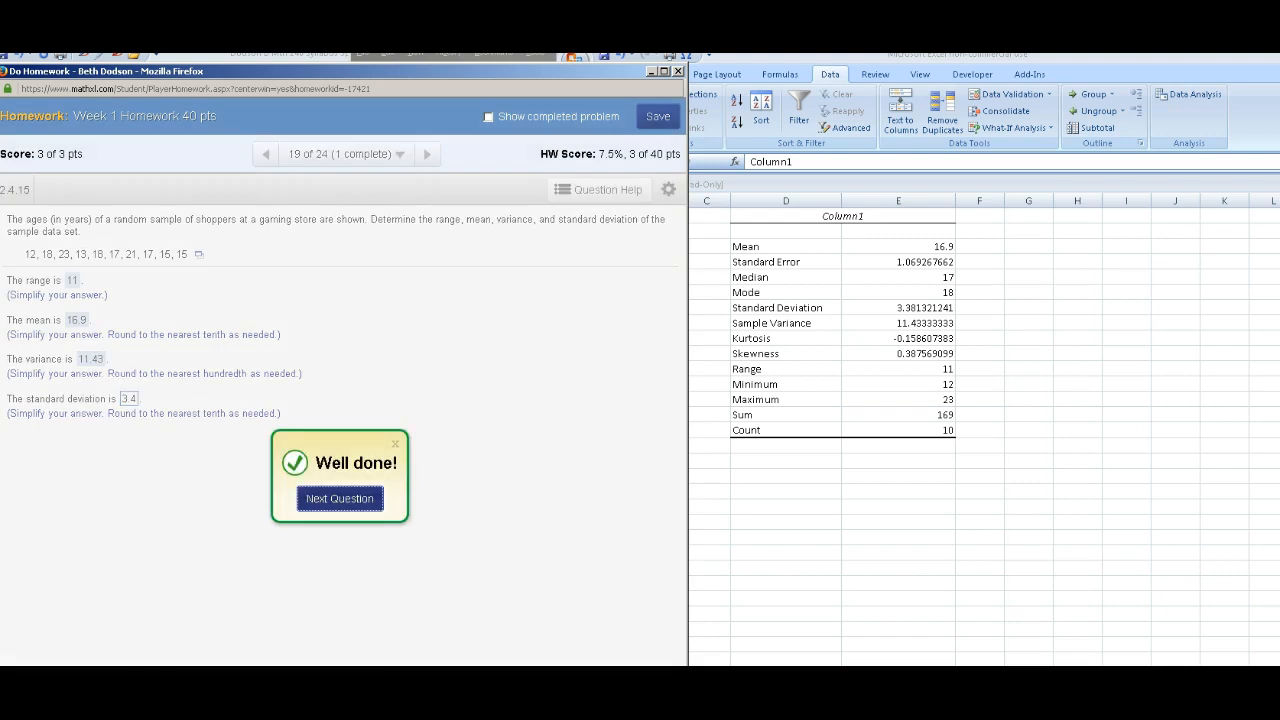
pyautogui.press('Return')
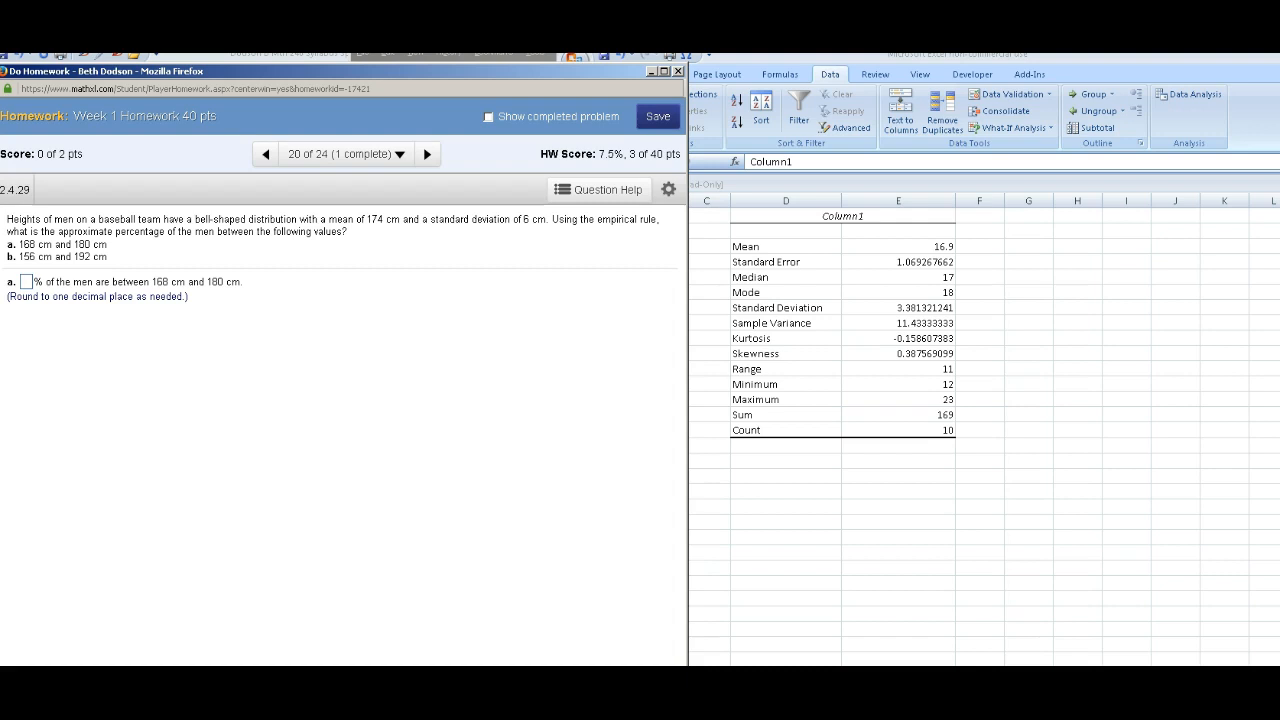
# Step: Switch to Excel and select the Mode row of the summary statistics
pyautogui.hotkey('alt', 'Tab')
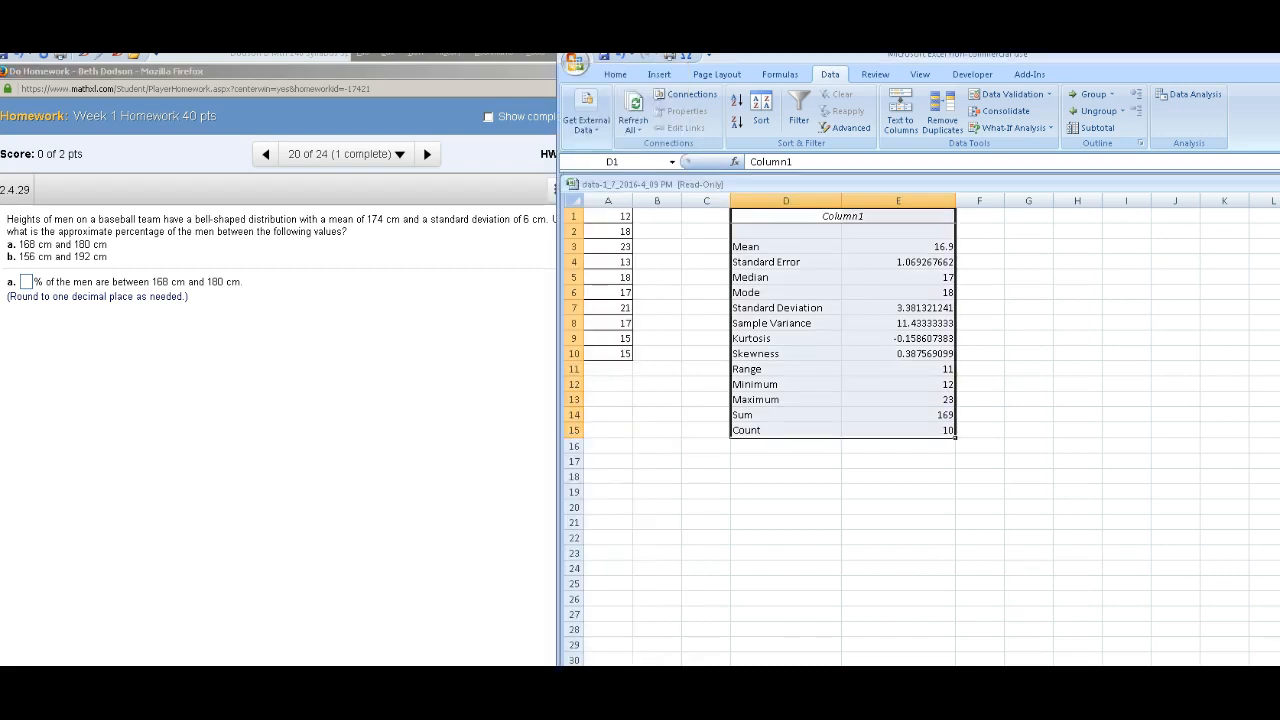
pyautogui.click(898, 461)
pyautogui.moveTo(706, 292); pyautogui.dragTo(980, 292)
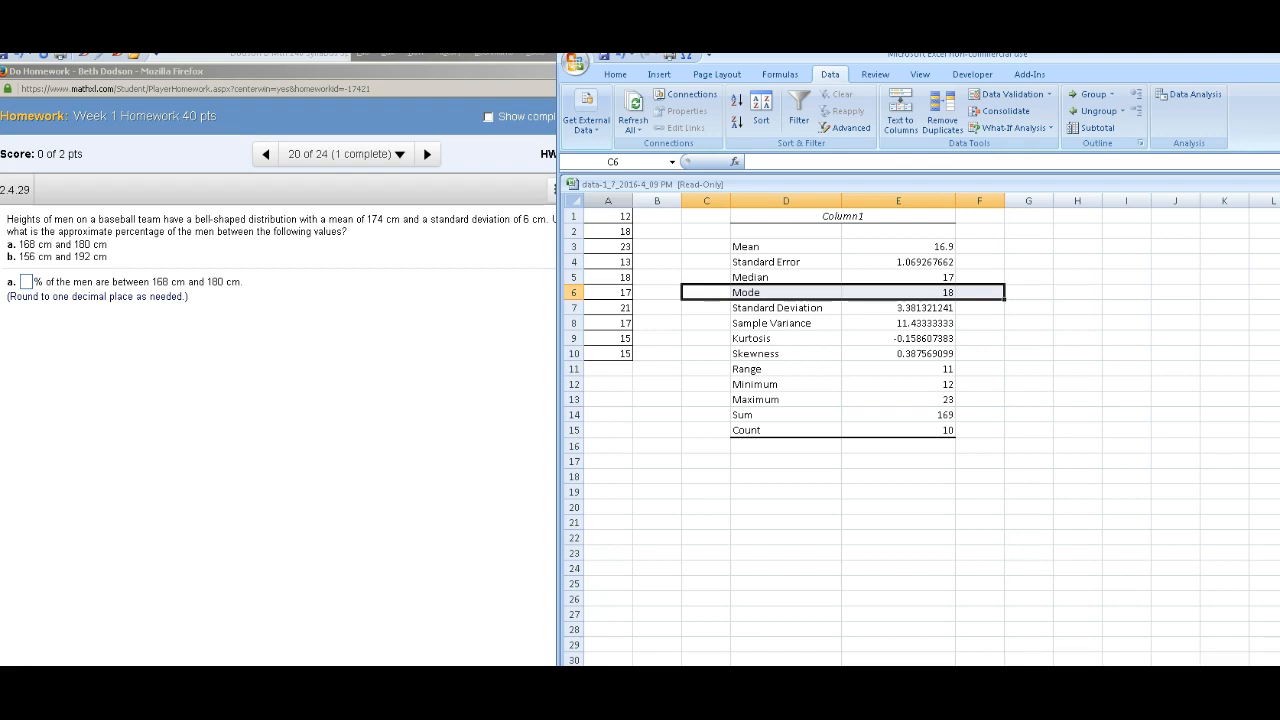
# Step: Sort the ages in column A from smallest to largest
pyautogui.click(607, 201)
pyautogui.click(761, 110)
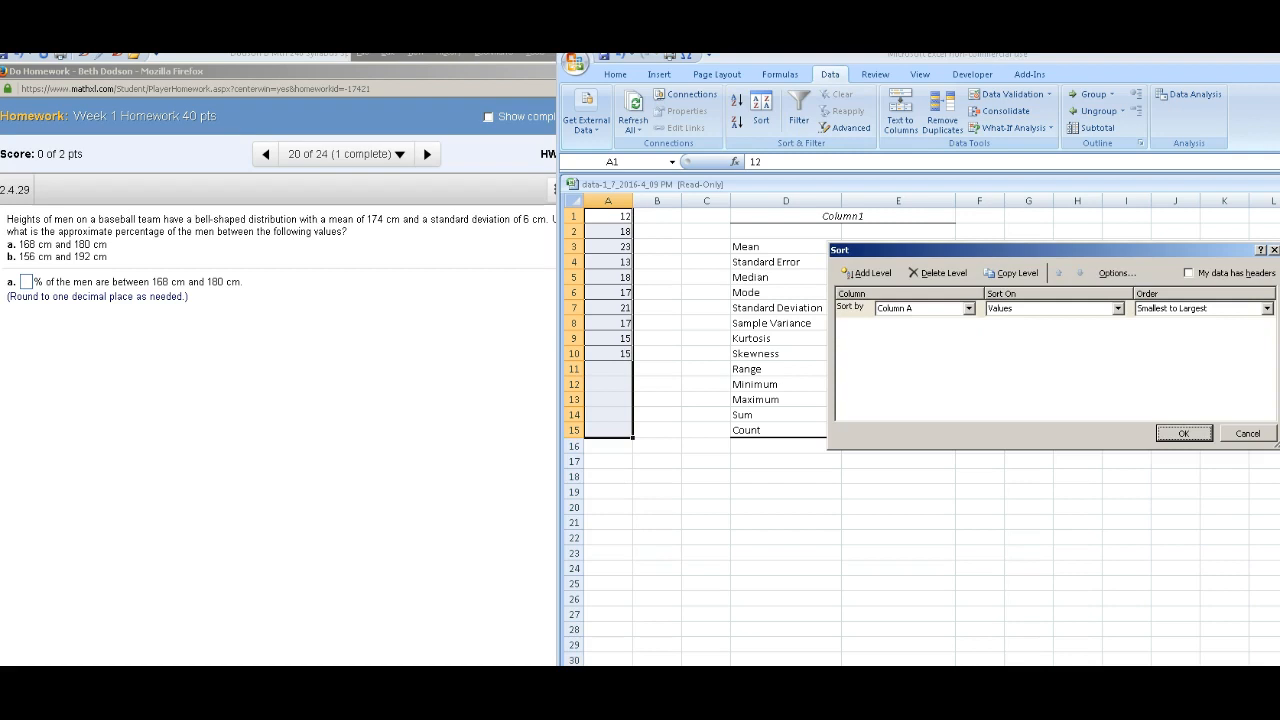
pyautogui.press('Return')
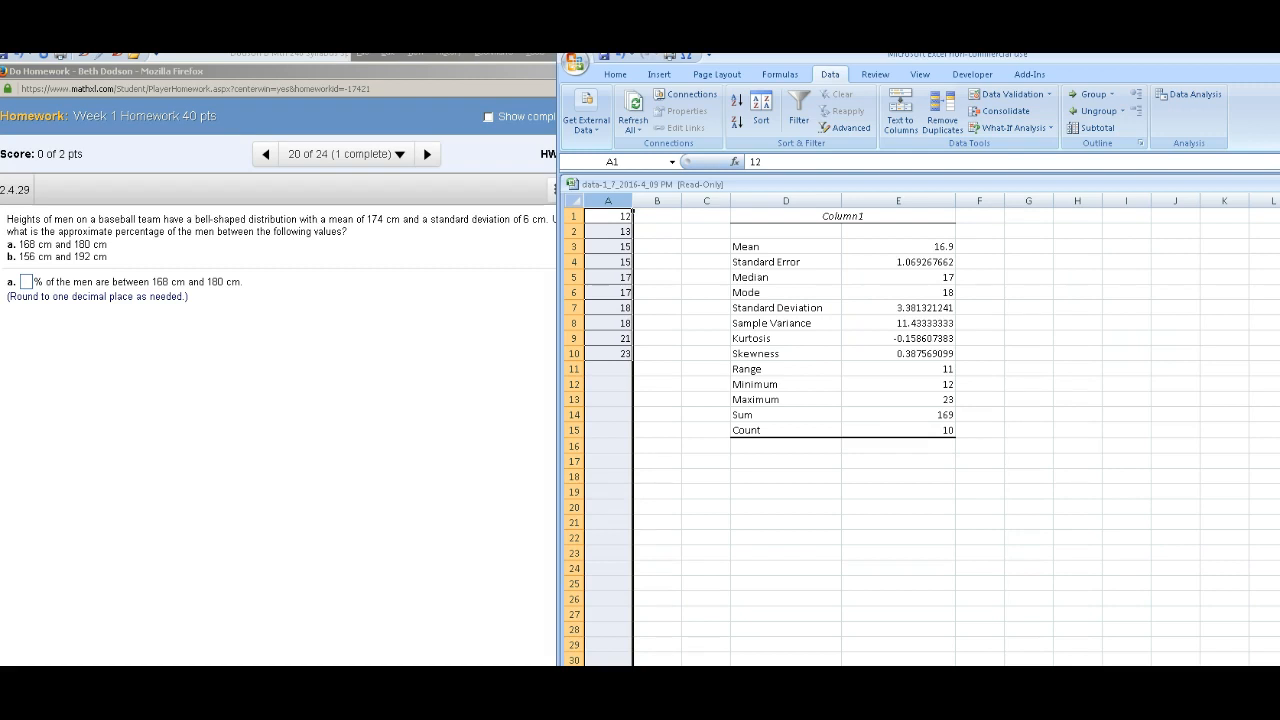
pyautogui.click(657, 339)
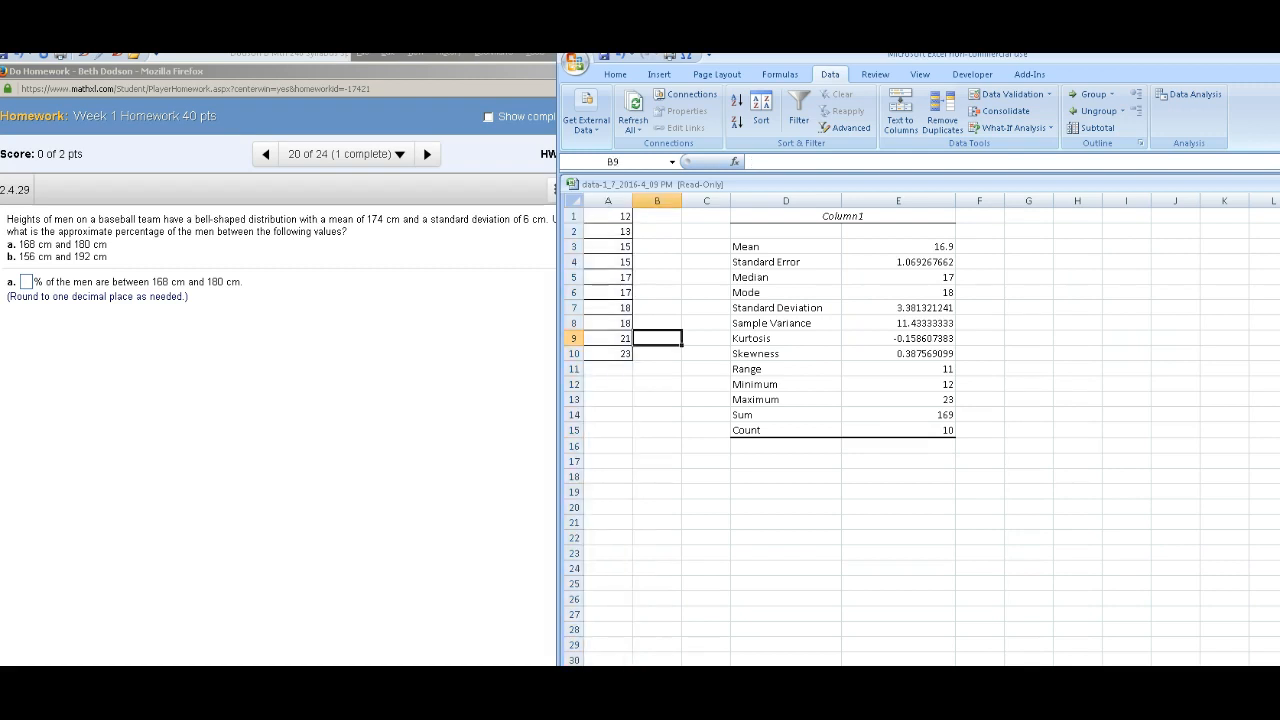